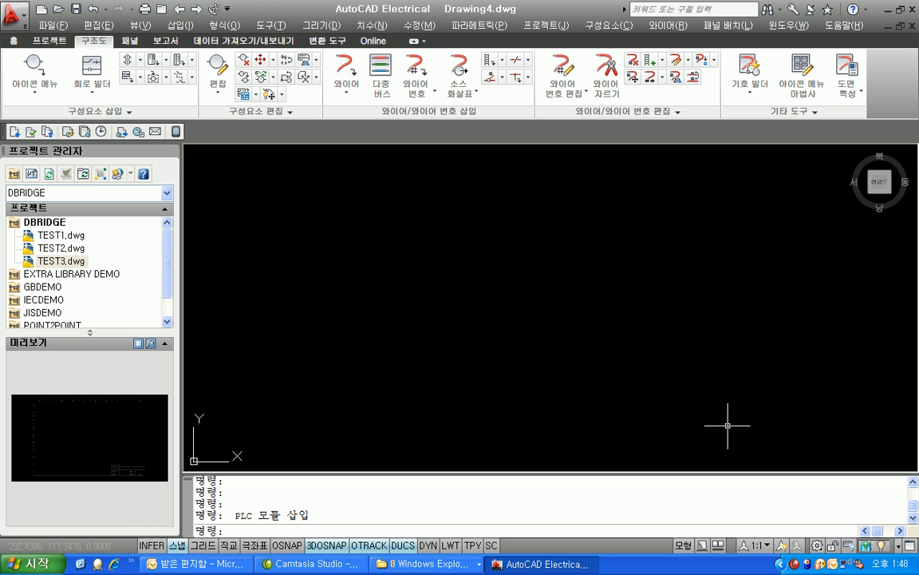
# Step: Place the LG XGT discrete input module XGI-D21A in graphic style 6 as a vertical module, spacing 10, with spacers/breaks allowed
pyautogui.click(152, 62)
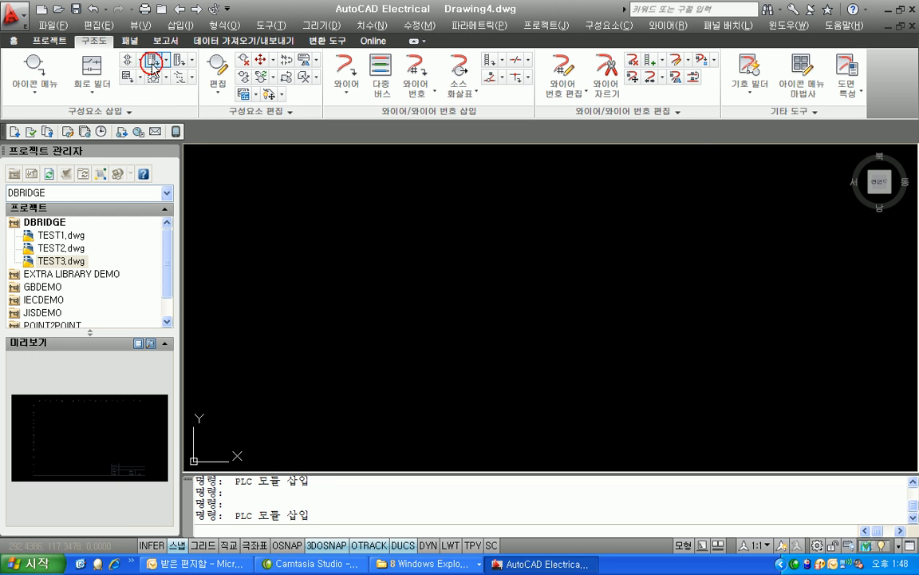
pyautogui.click(498, 166)
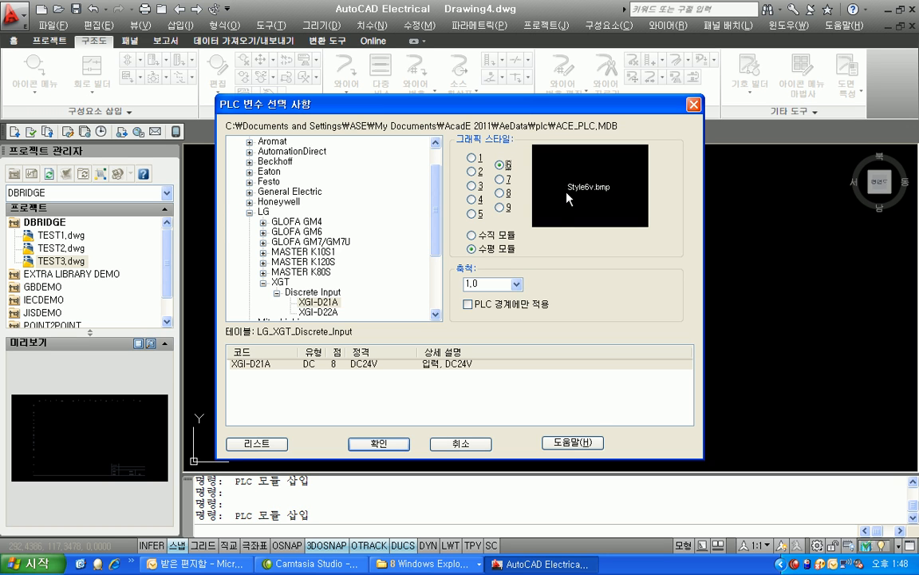
pyautogui.click(482, 237)
pyautogui.click(384, 447)
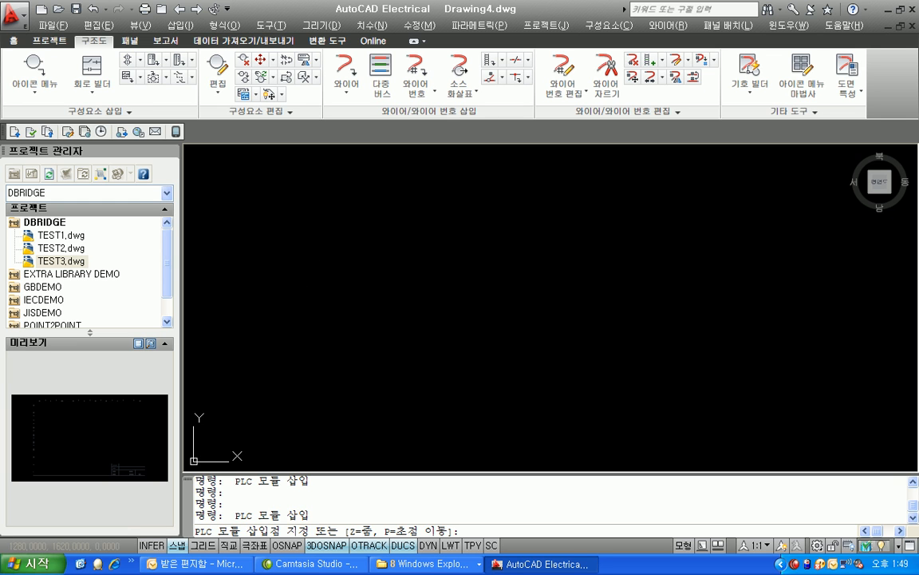
pyautogui.click(301, 225)
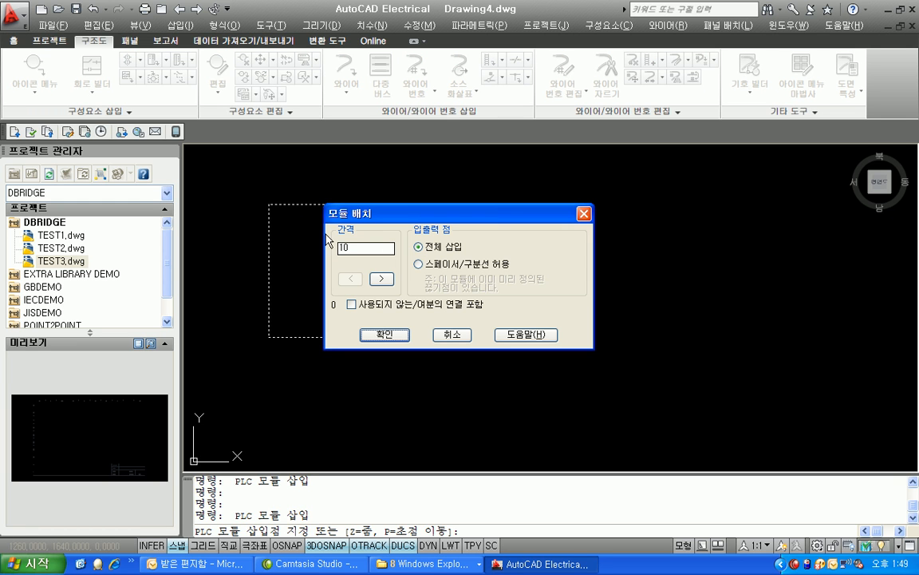
pyautogui.click(453, 268)
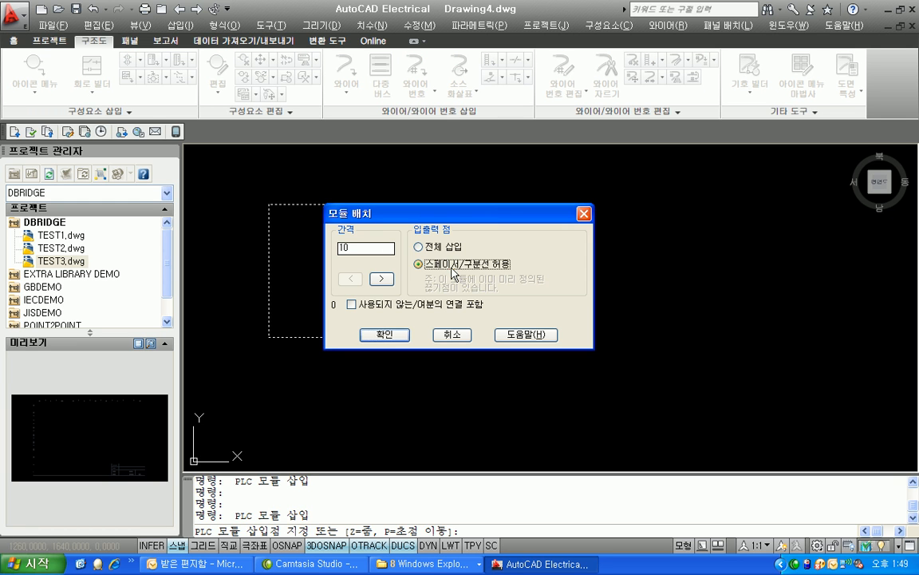
pyautogui.click(385, 334)
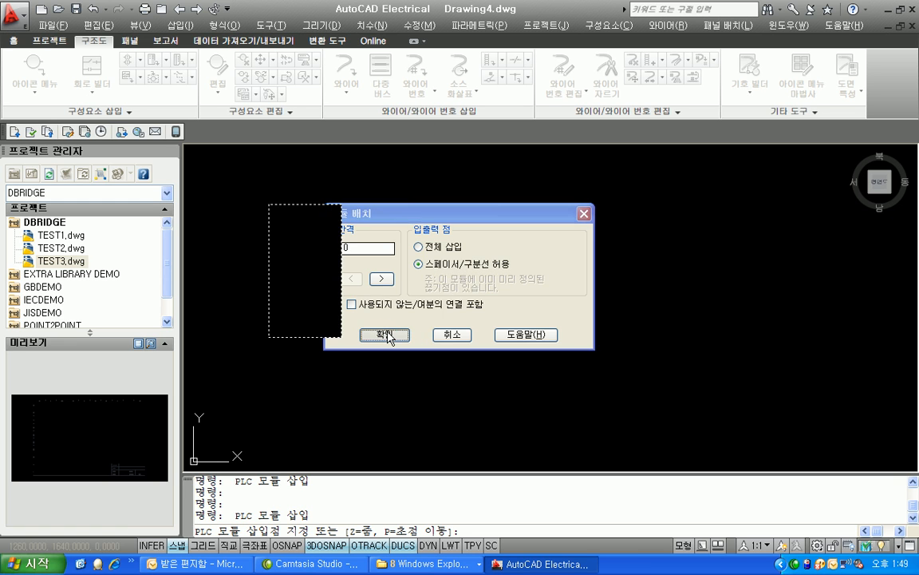
# Step: Start the module's I/O addresses at I:/00 and break the module after its second I/O point
pyautogui.click(419, 290)
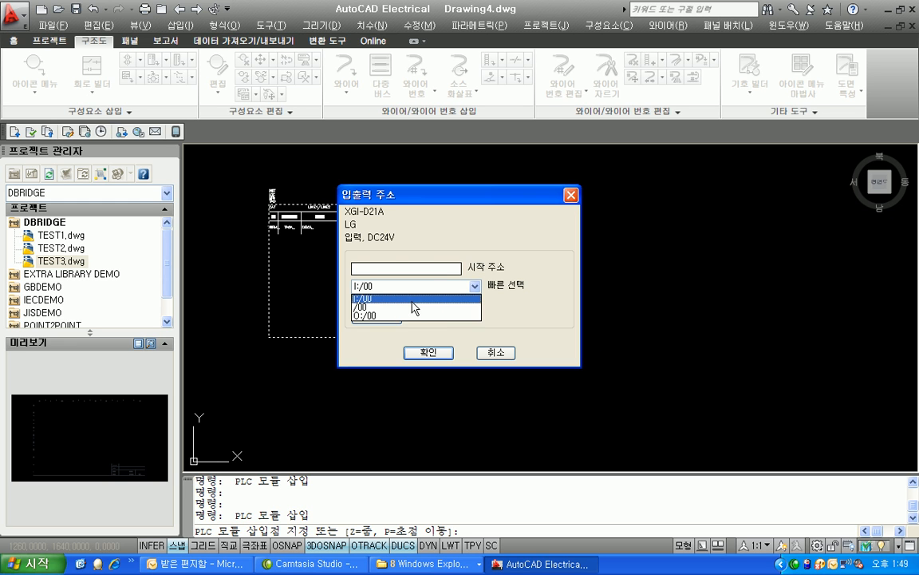
pyautogui.click(373, 297)
pyautogui.click(415, 353)
pyautogui.click(438, 261)
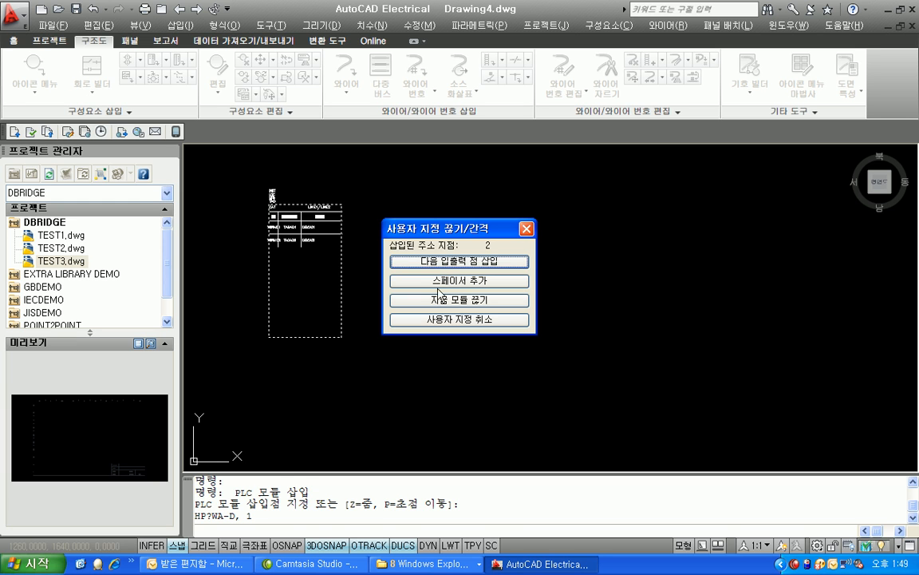
pyautogui.click(459, 299)
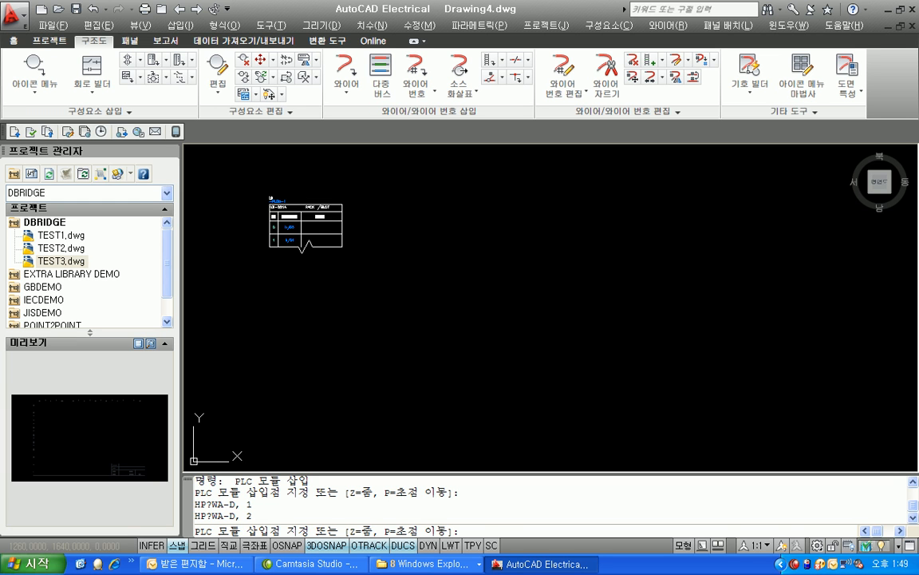
# Step: Place the module's second section beside the first with three I/O points, breaking it there and ending the insertion
pyautogui.click(470, 223)
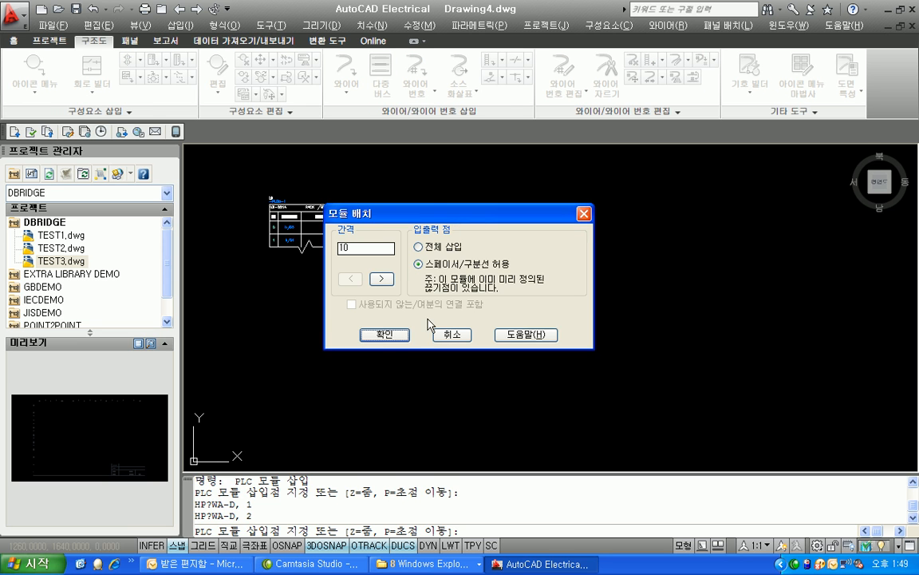
pyautogui.click(388, 335)
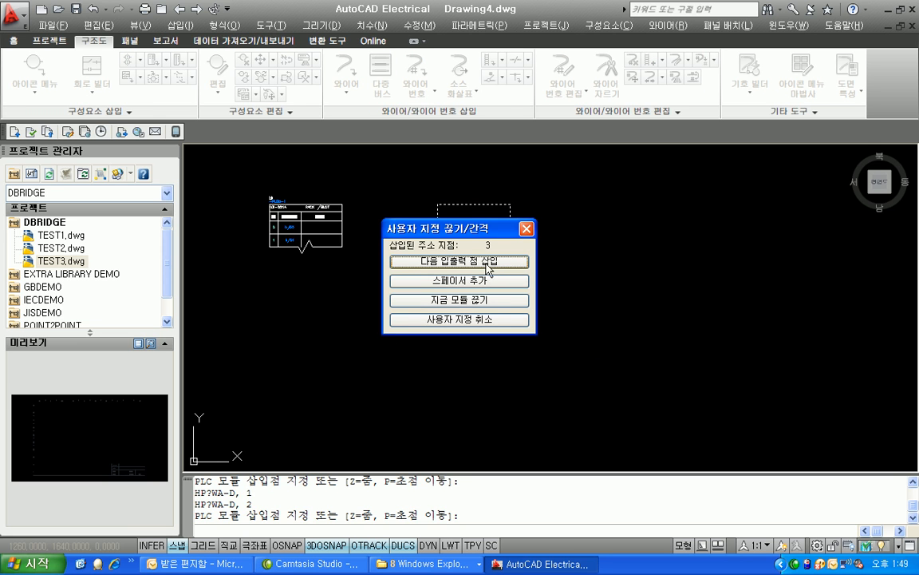
pyautogui.click(484, 262)
pyautogui.click(484, 262)
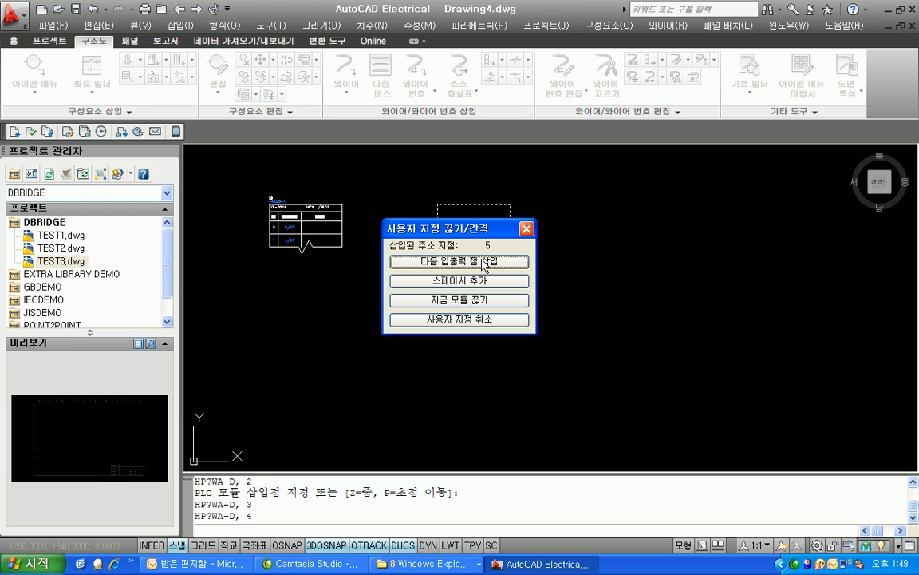
pyautogui.click(457, 300)
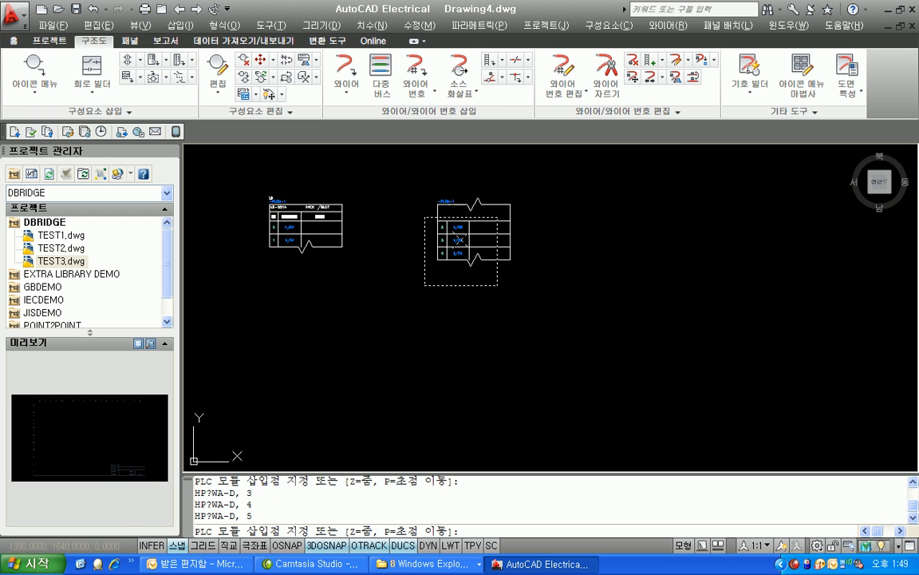
pyautogui.press('Escape')
pyautogui.click(460, 312)
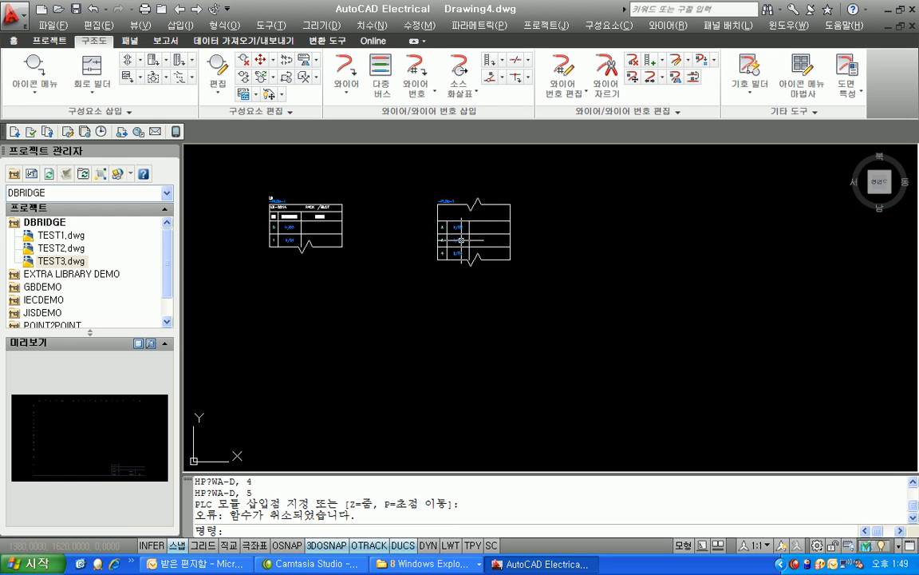
# Step: Clear the PLC tag of the second module section, which holds addresses I:/02 to I:/04
pyautogui.scroll(3, 447, 327)
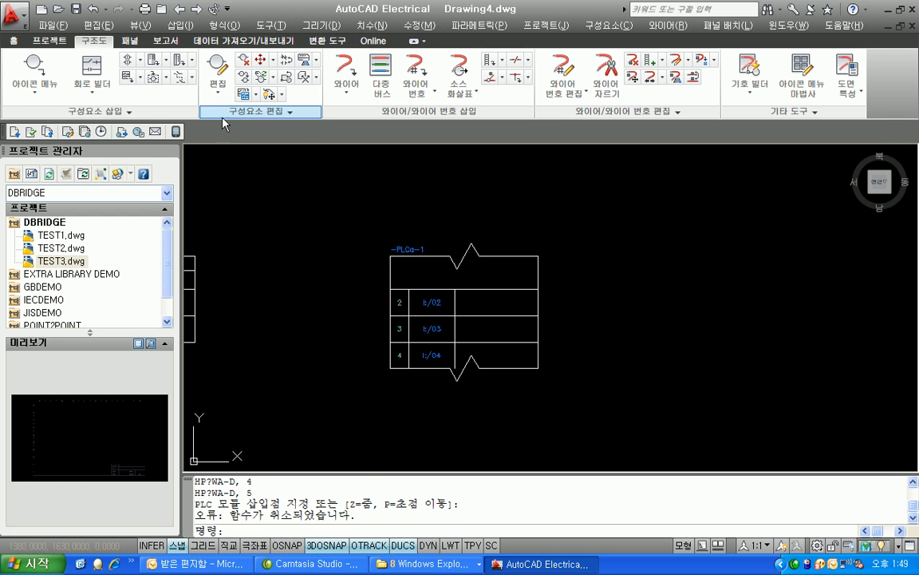
pyautogui.click(217, 73)
pyautogui.click(412, 250)
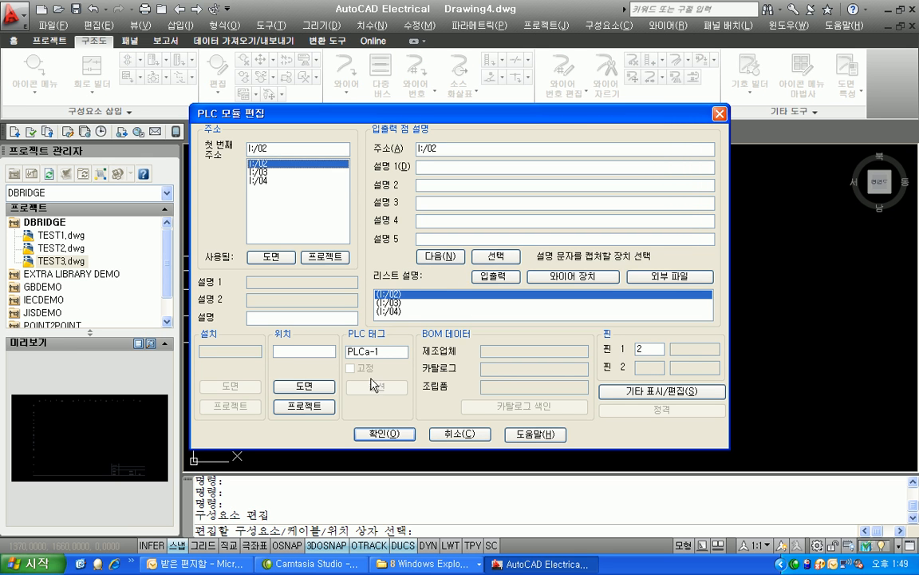
pyautogui.moveTo(380, 352); pyautogui.dragTo(277, 352)
pyautogui.press('Delete')
pyautogui.click(380, 434)
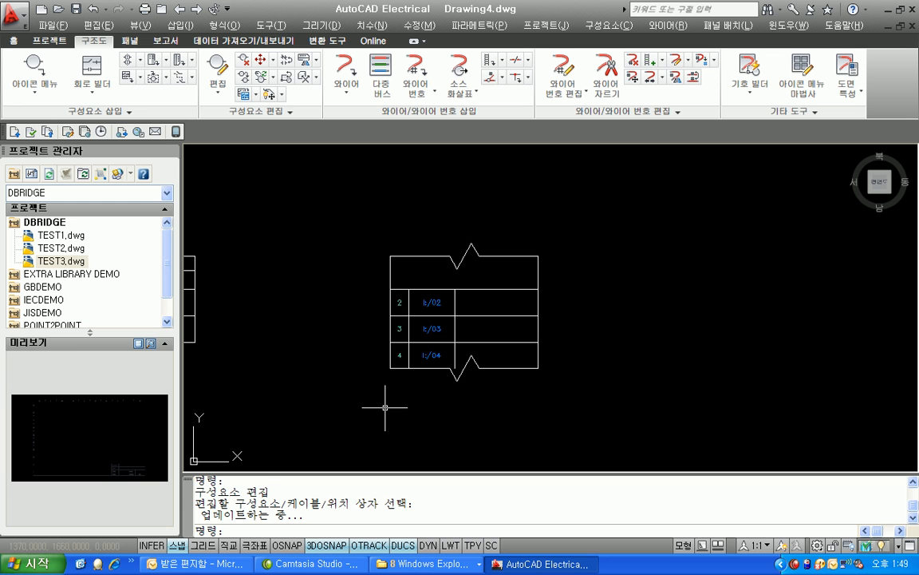
pyautogui.press('Escape')
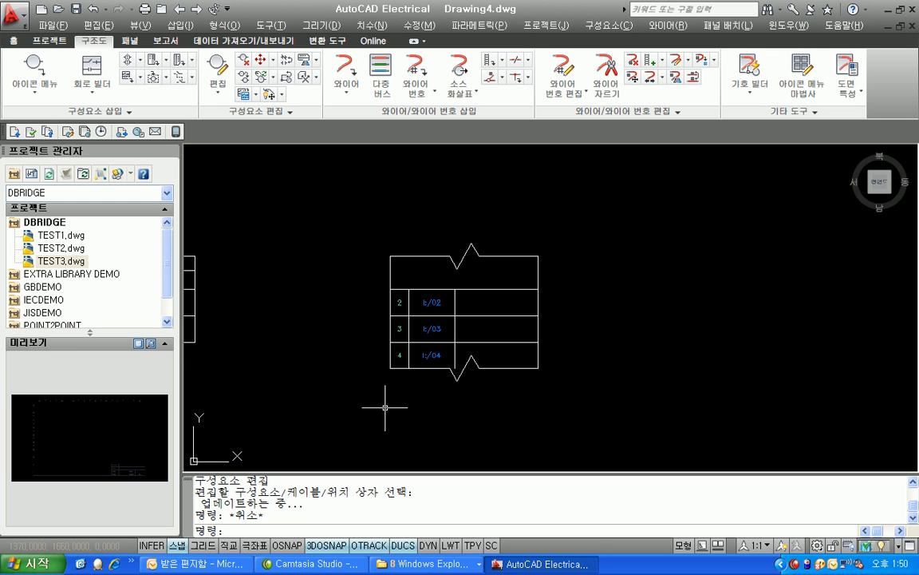
# Step: Frame both module sections in the drawing, then launch OpenCapture from the desktop and show its screen capture modes
pyautogui.scroll(-2, 417, 431)
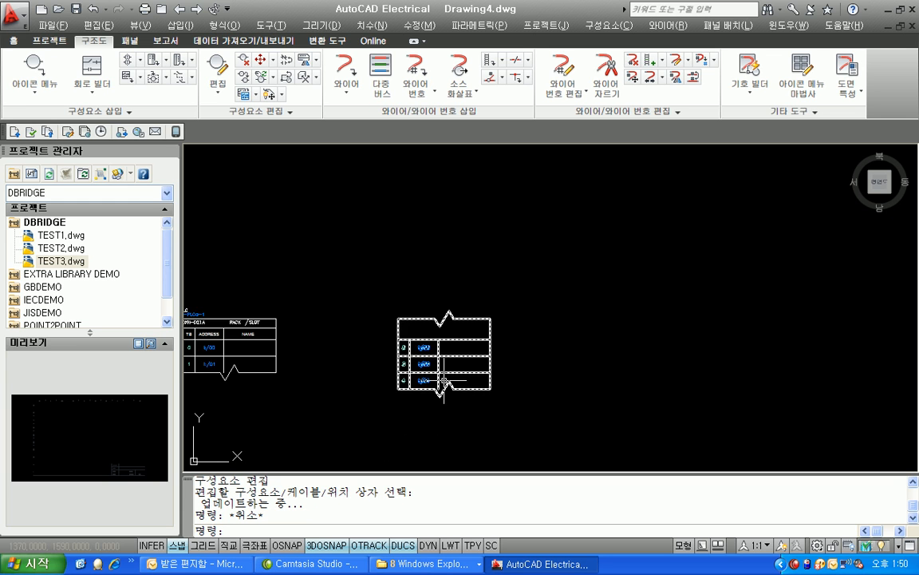
pyautogui.moveTo(575, 324); pyautogui.dragTo(639, 285, button='middle')
pyautogui.press('super+d')
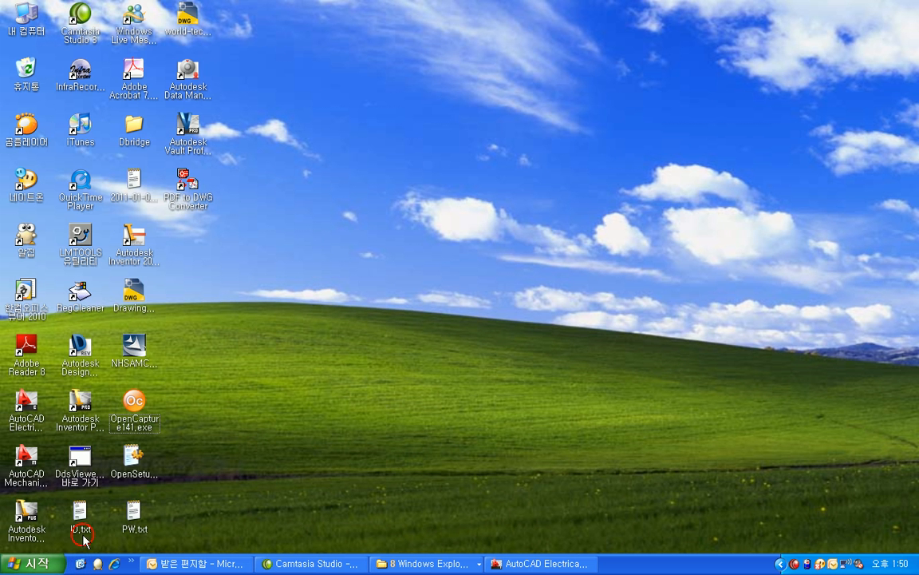
pyautogui.doubleClick(135, 407)
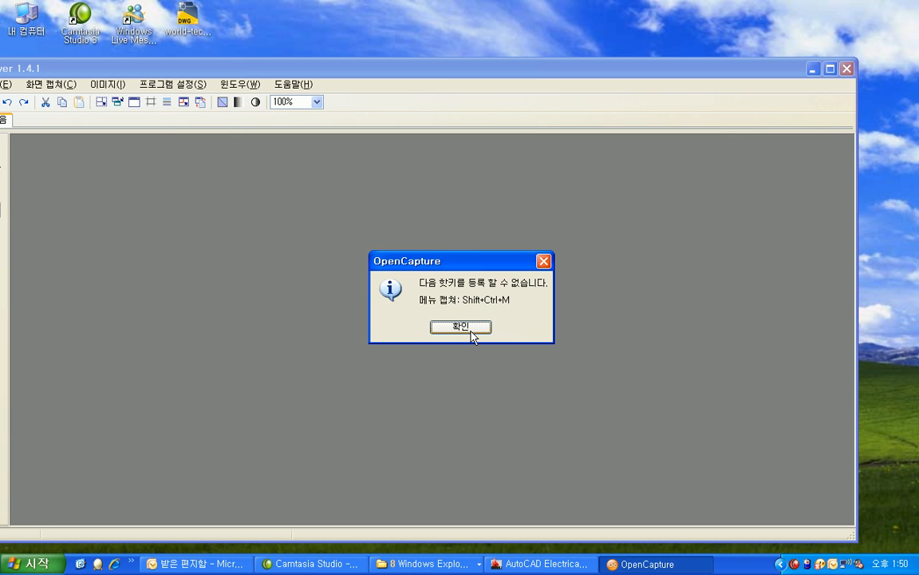
pyautogui.click(462, 327)
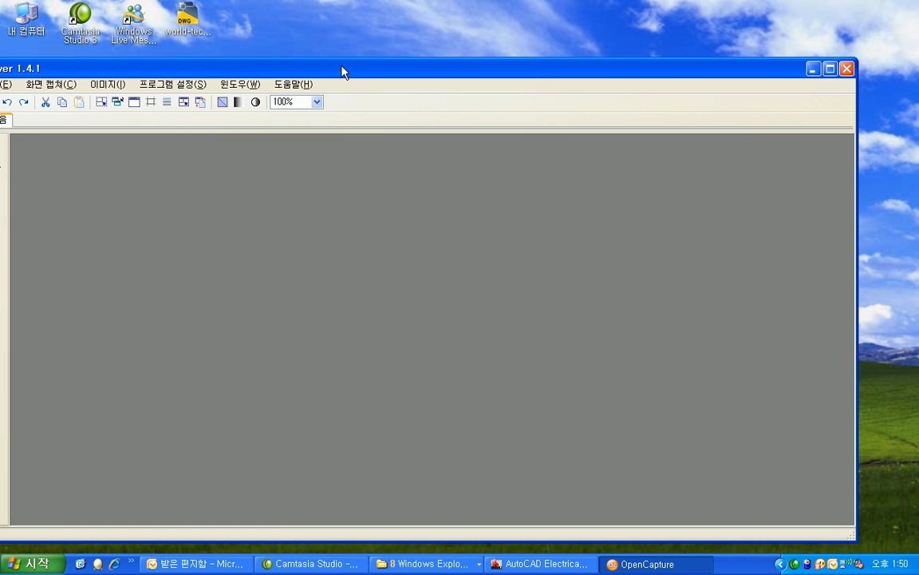
pyautogui.moveTo(343, 72); pyautogui.dragTo(399, 66)
pyautogui.click(112, 77)
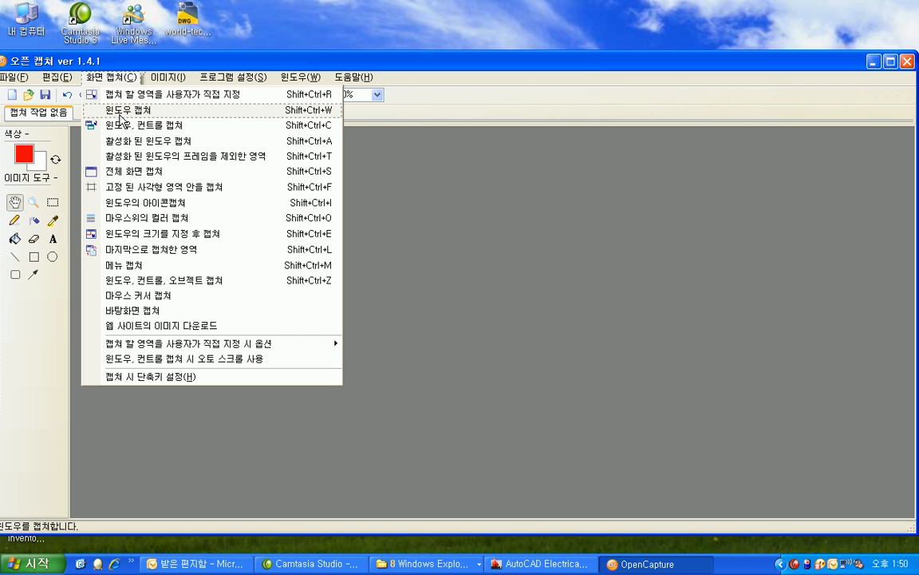
# Step: Switch to AutoCAD Electrical, capture a region of about 205 x 157 pixels around the second module section, and open the capture's actual image size settings
pyautogui.click(555, 564)
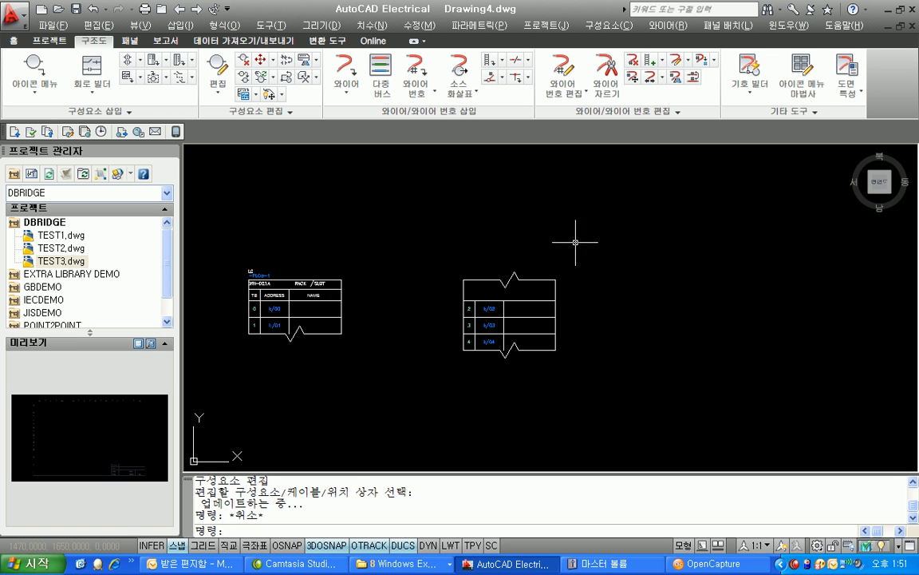
pyautogui.press('Print')
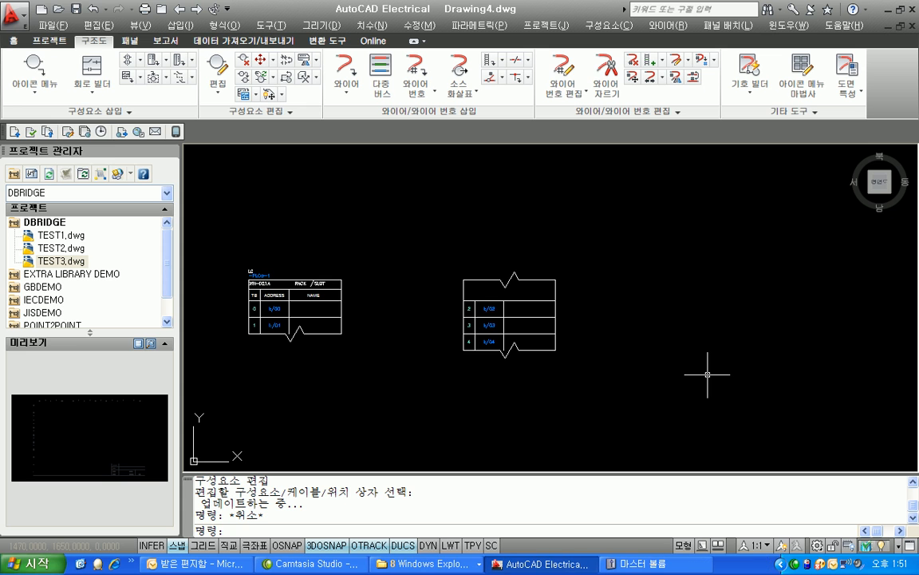
pyautogui.moveTo(440, 257); pyautogui.dragTo(586, 369)
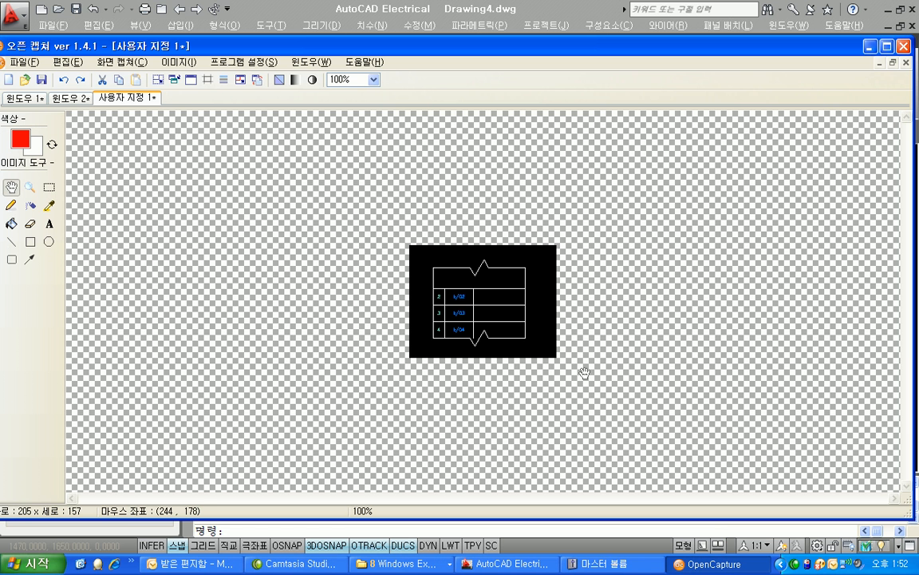
pyautogui.click(176, 62)
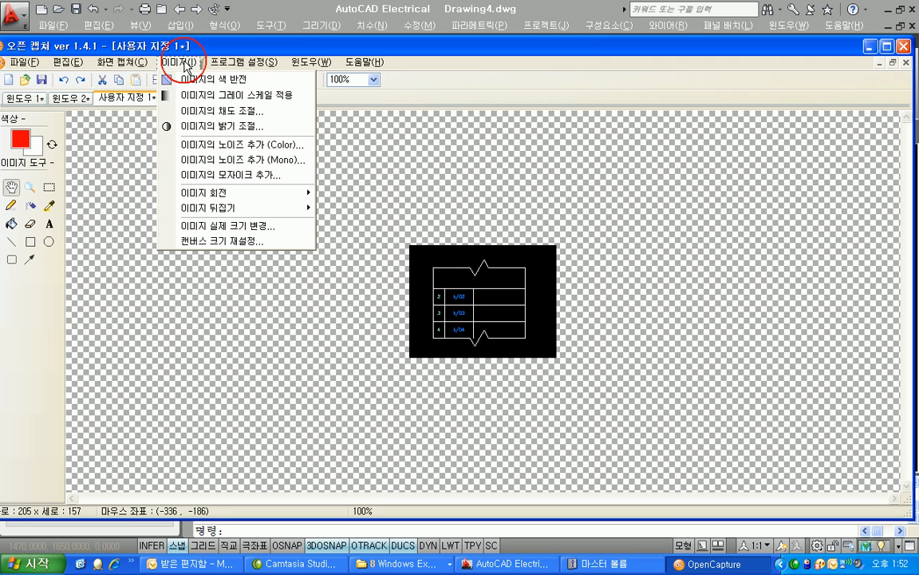
pyautogui.click(170, 228)
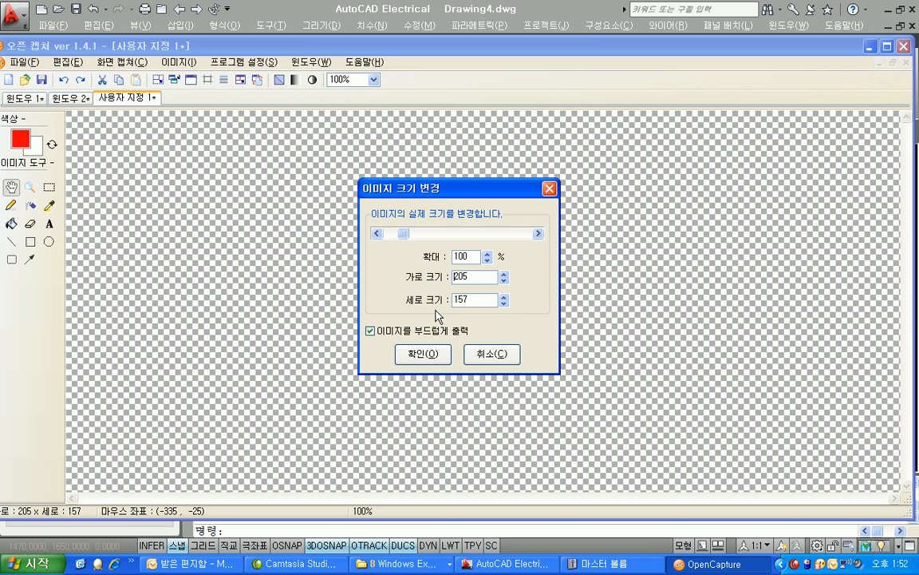
# Step: Examine the pixel width and height of style5h.bmp in the Acade program folder through the file's properties
pyautogui.click(399, 563)
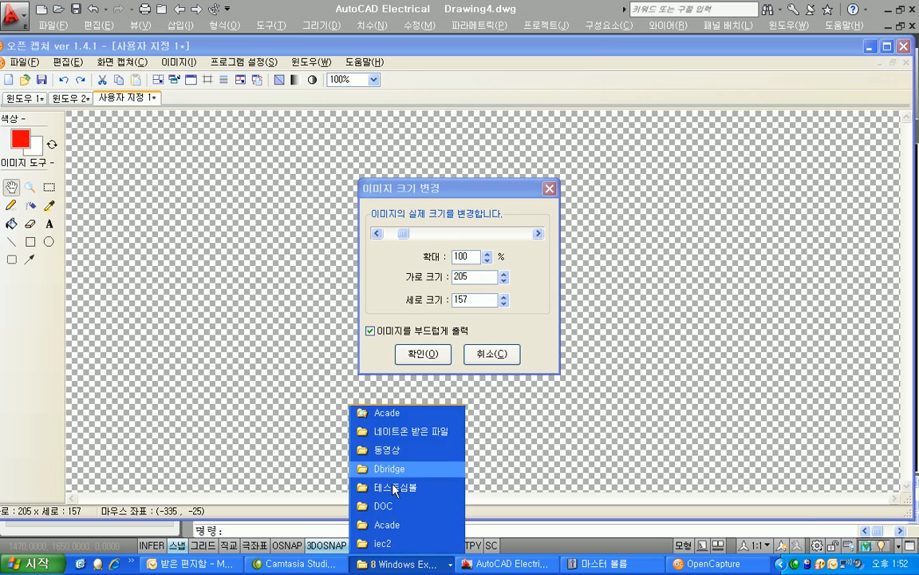
pyautogui.click(383, 415)
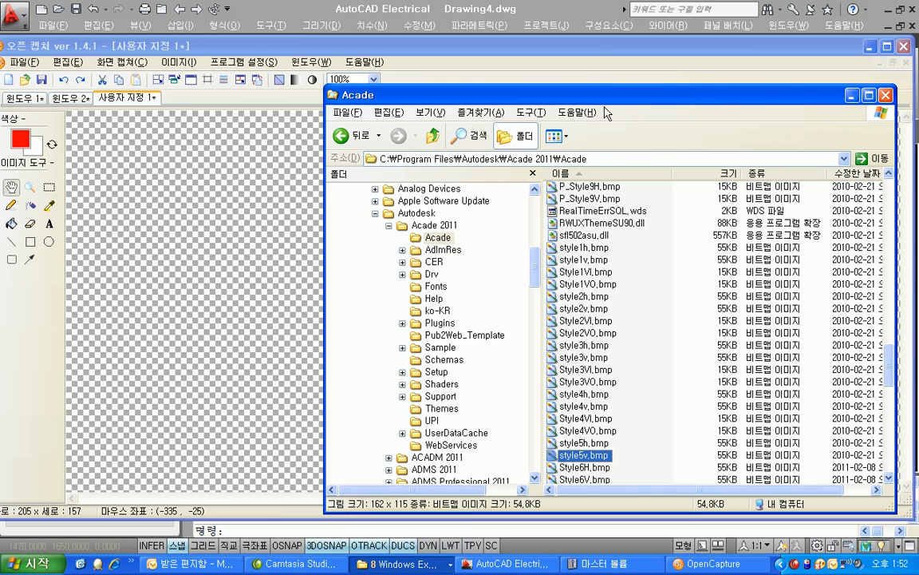
pyautogui.moveTo(604, 106); pyautogui.dragTo(477, 36)
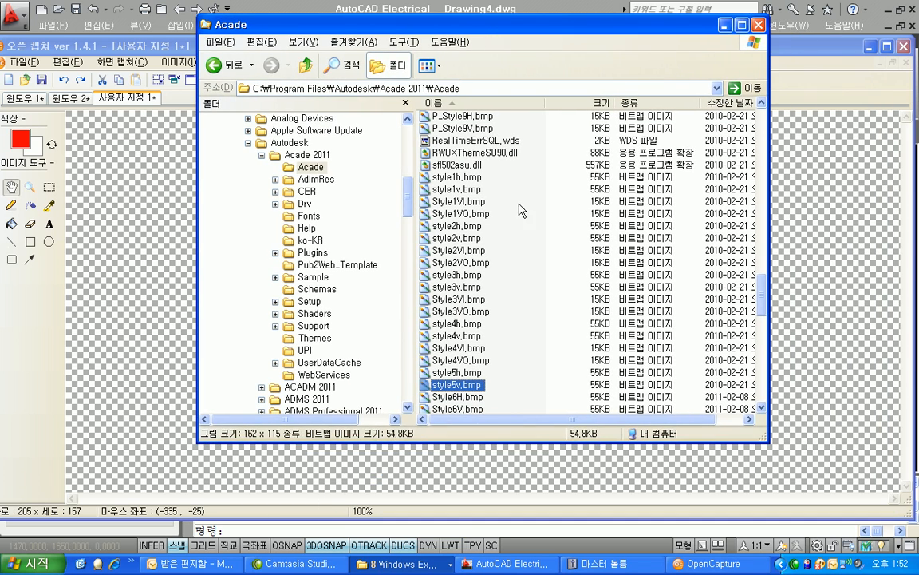
pyautogui.click(459, 373)
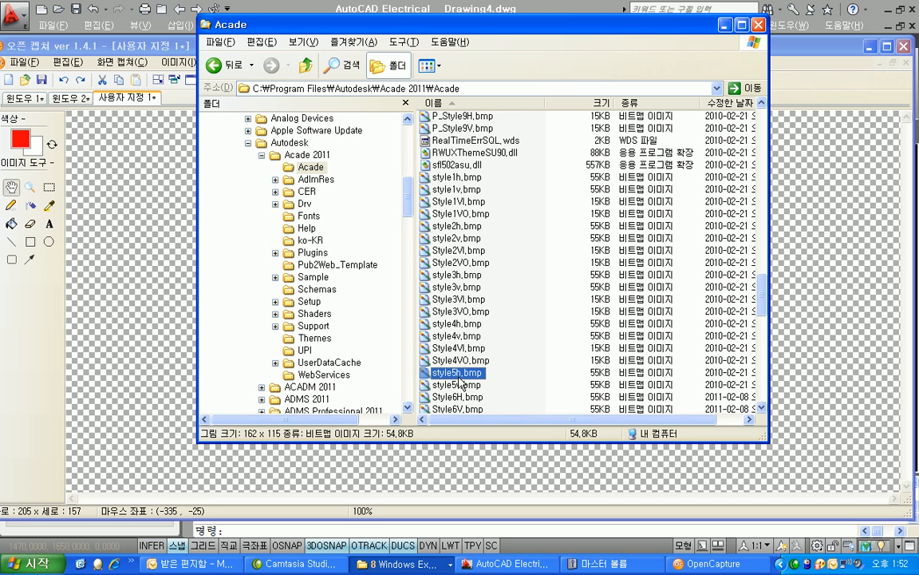
pyautogui.rightClick(459, 373)
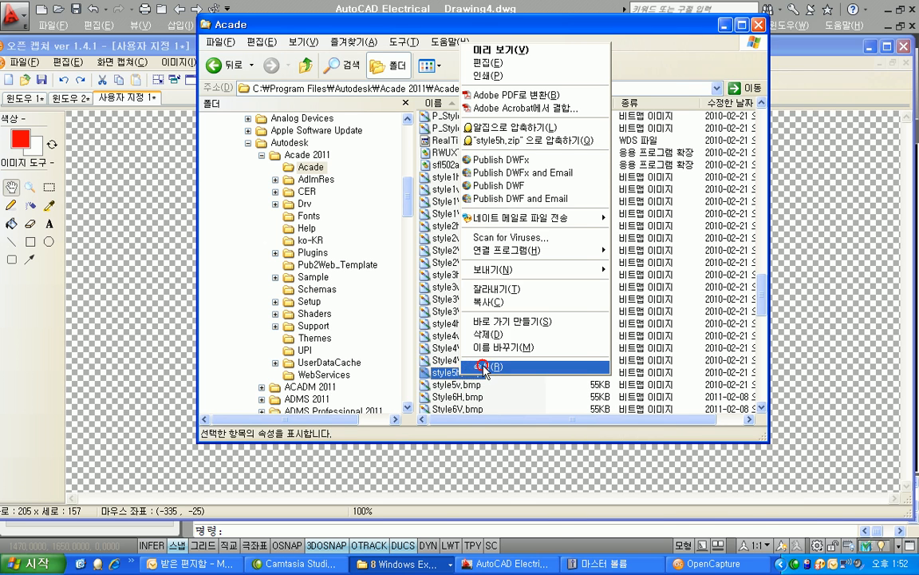
pyautogui.click(447, 344)
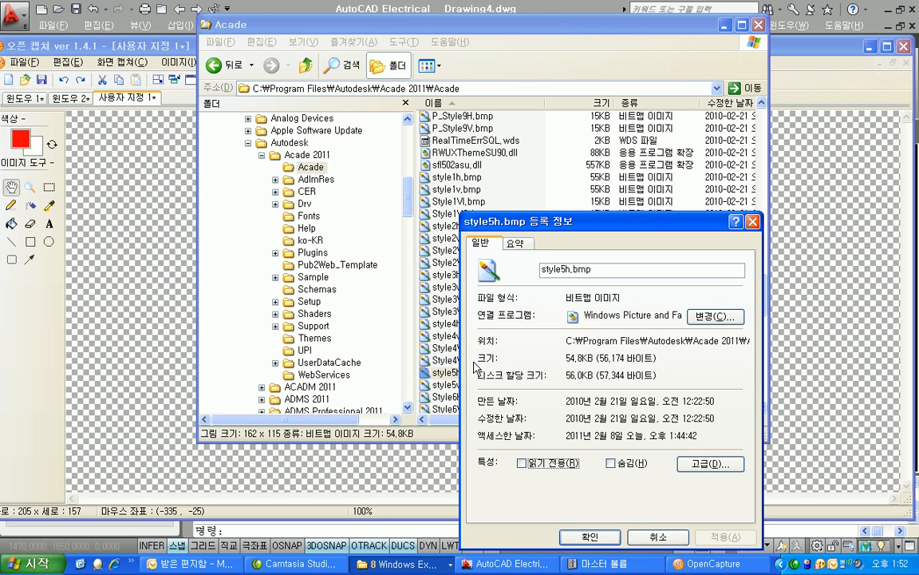
pyautogui.click(516, 244)
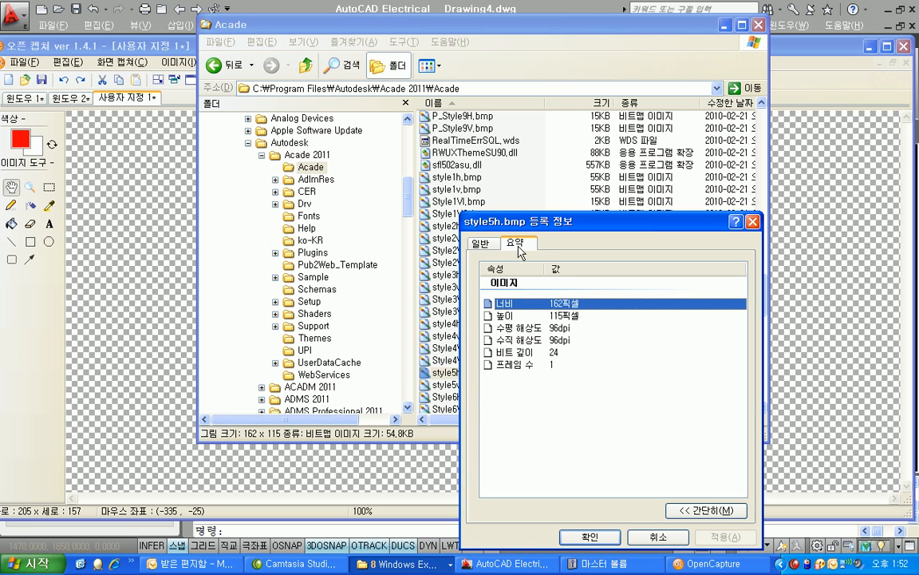
# Step: Close the style5h.bmp properties and dismiss the capture's image size settings in OpenCapture without changing them
pyautogui.click(652, 536)
pyautogui.click(145, 257)
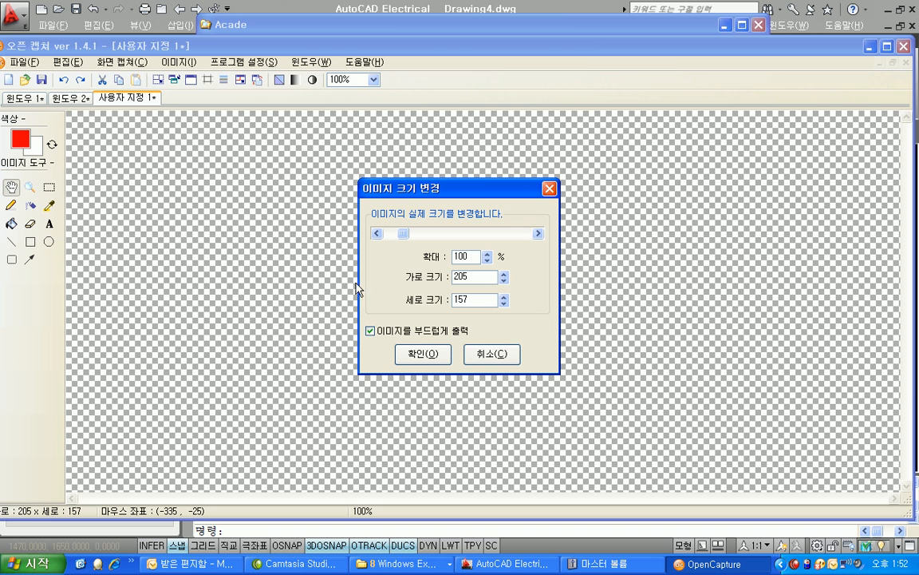
pyautogui.click(493, 353)
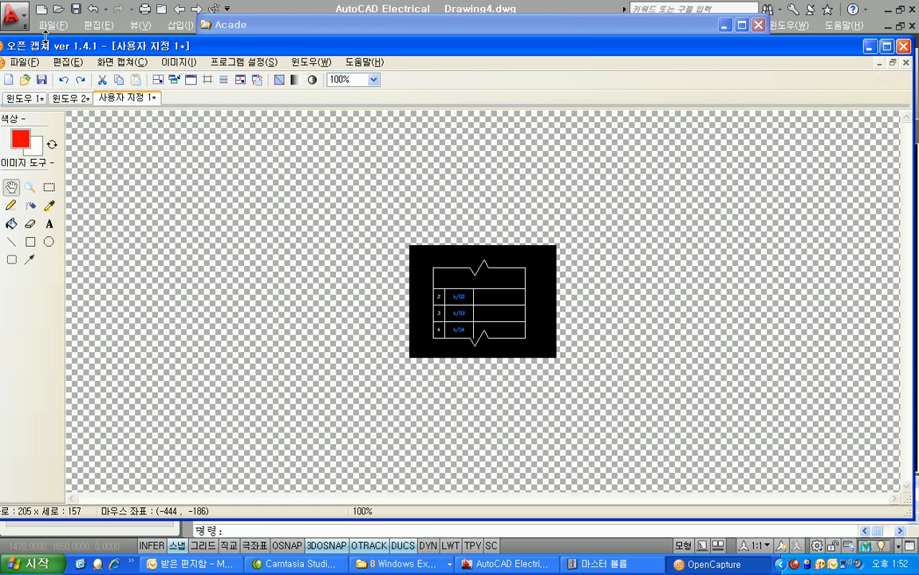
# Step: Open P_Style5H.bmp from the Acade folder as a reference image
pyautogui.moveTo(41, 48); pyautogui.dragTo(65, 40)
pyautogui.click(49, 73)
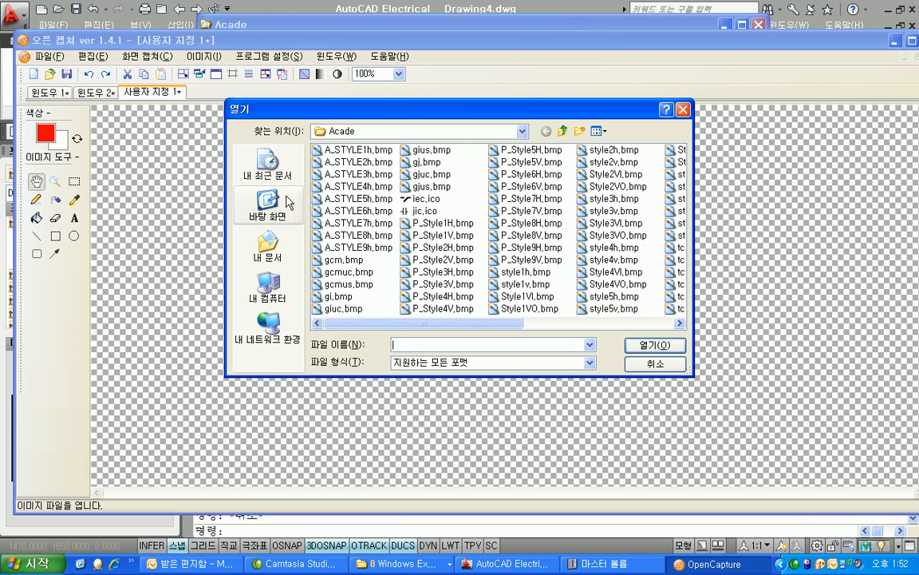
pyautogui.click(680, 323)
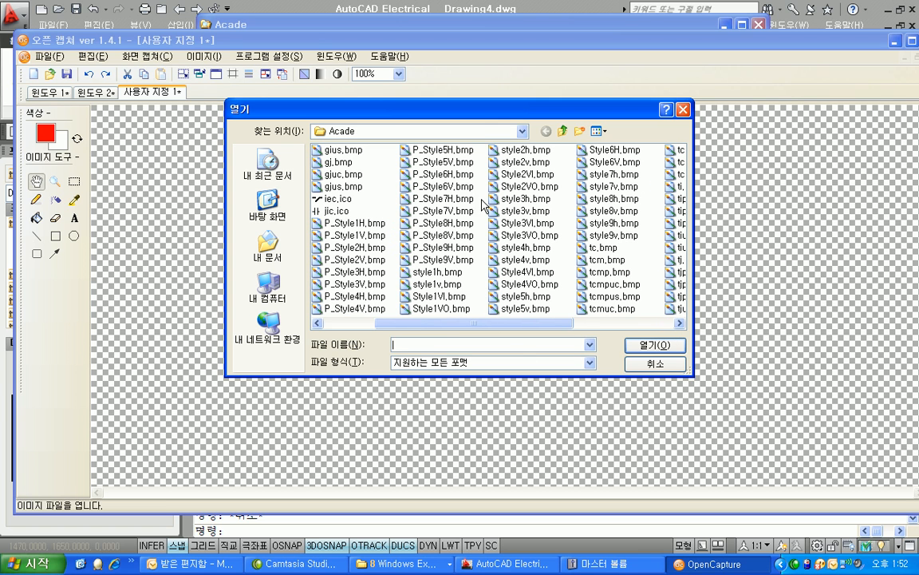
pyautogui.click(423, 149)
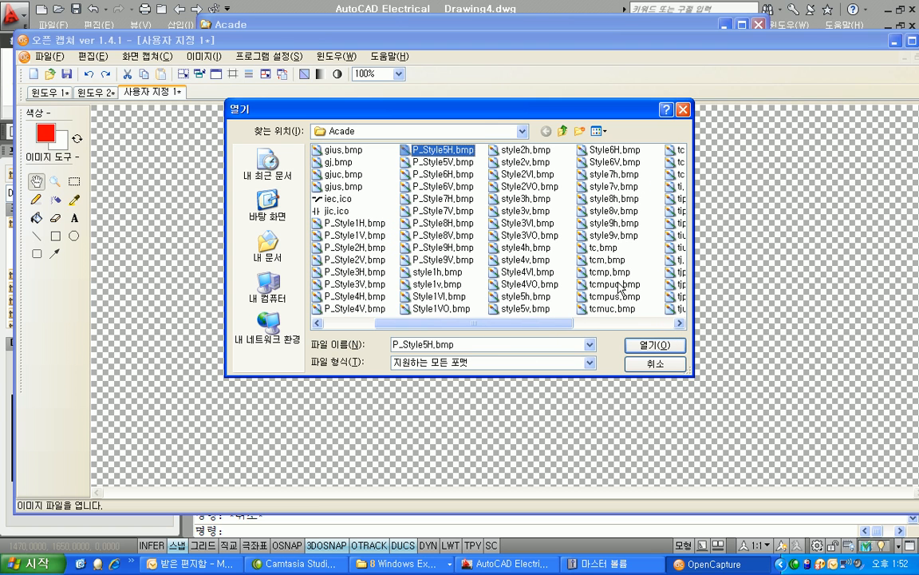
pyautogui.click(672, 344)
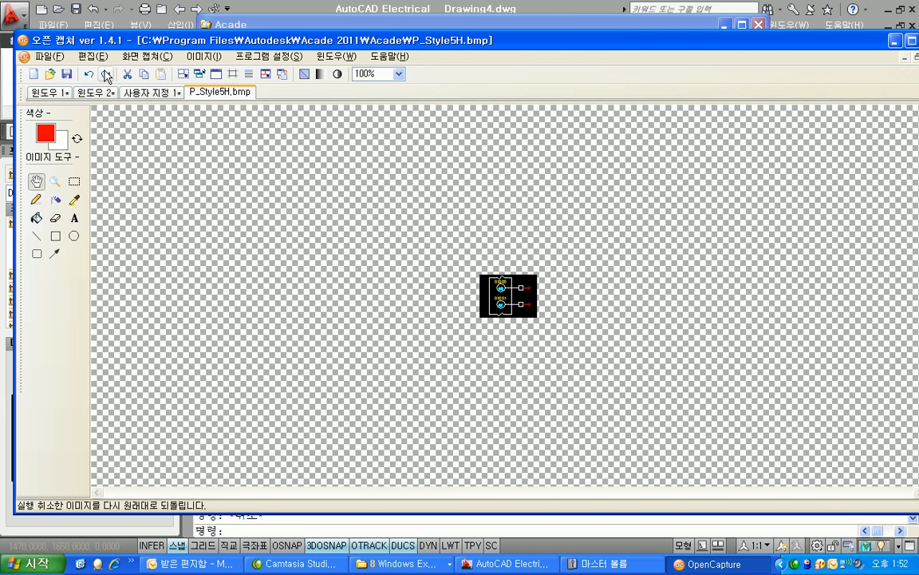
# Step: Open style5h.bmp from the Acade folder and examine its width and height in the actual image size settings
pyautogui.click(49, 74)
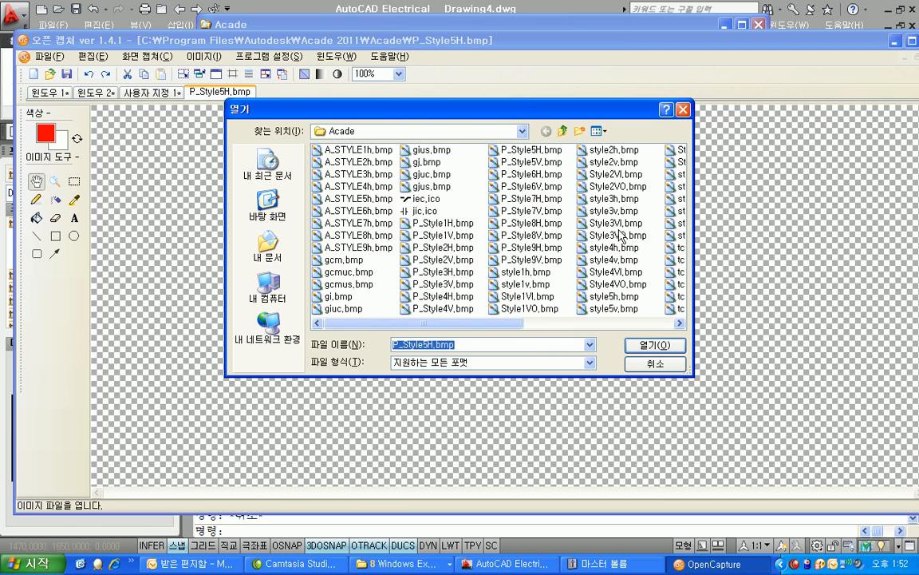
pyautogui.click(610, 297)
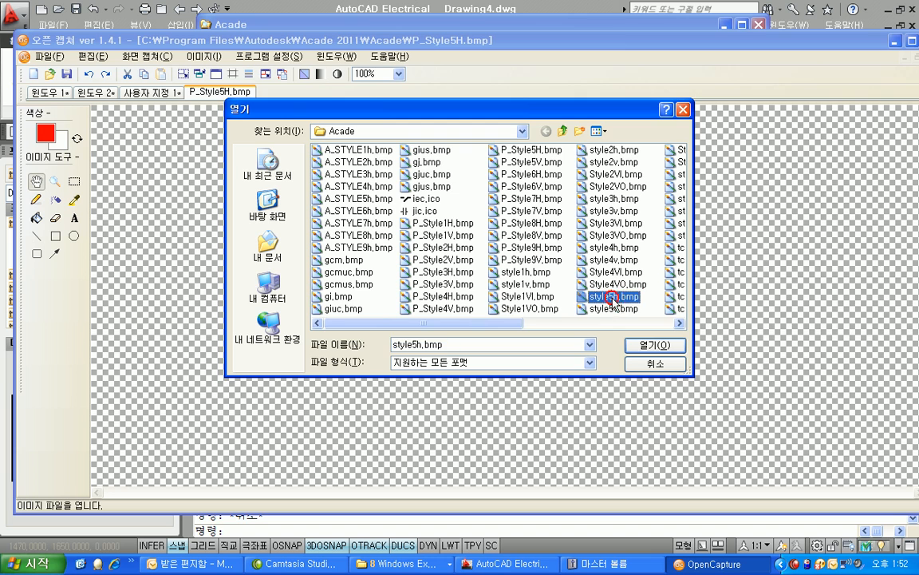
pyautogui.doubleClick(611, 297)
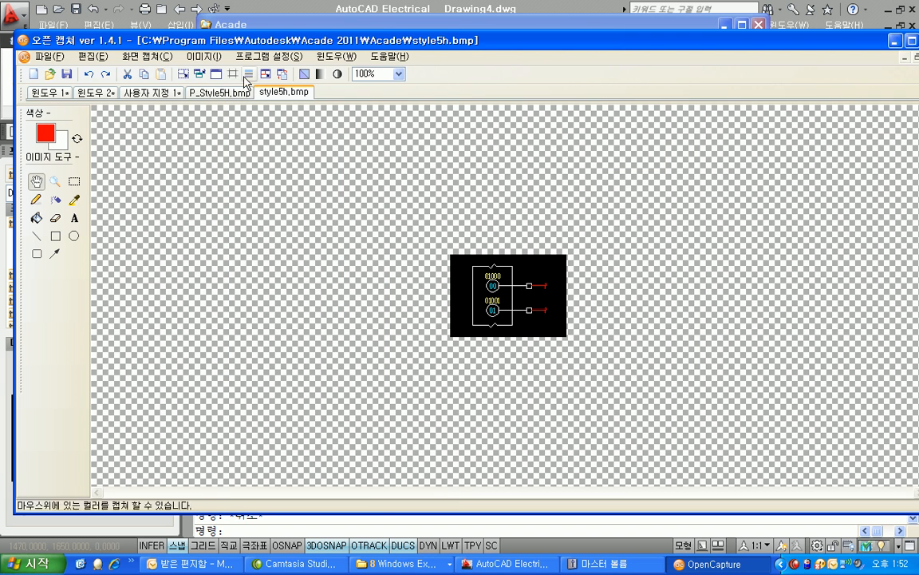
pyautogui.click(213, 57)
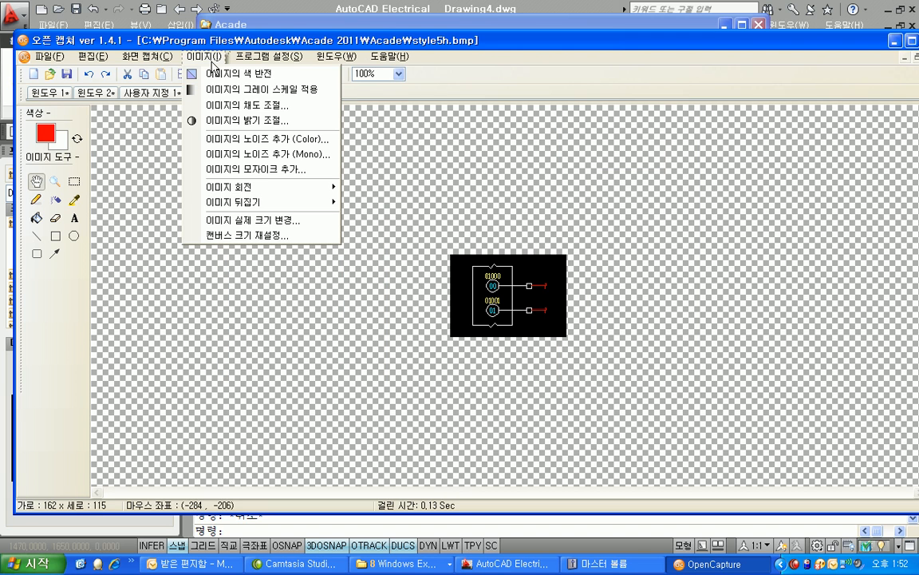
pyautogui.click(216, 221)
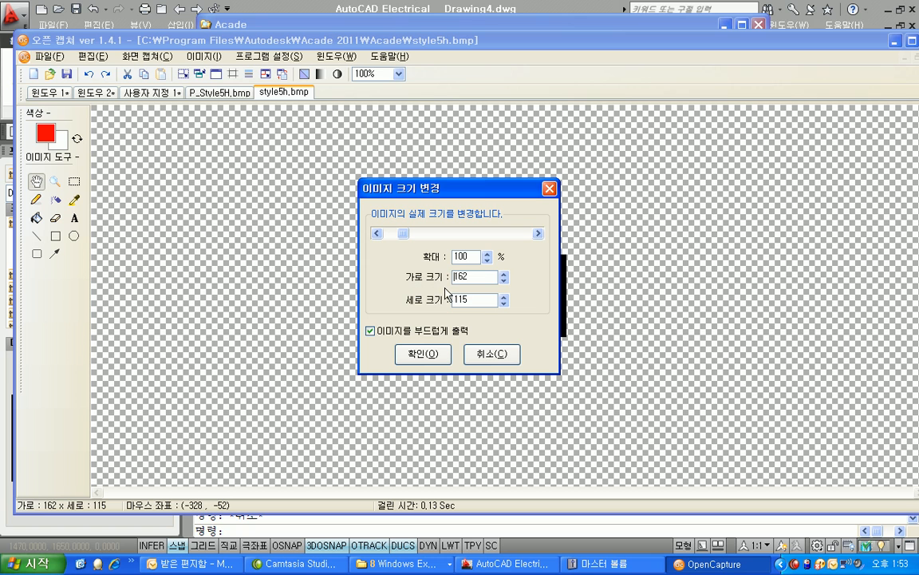
pyautogui.click(478, 353)
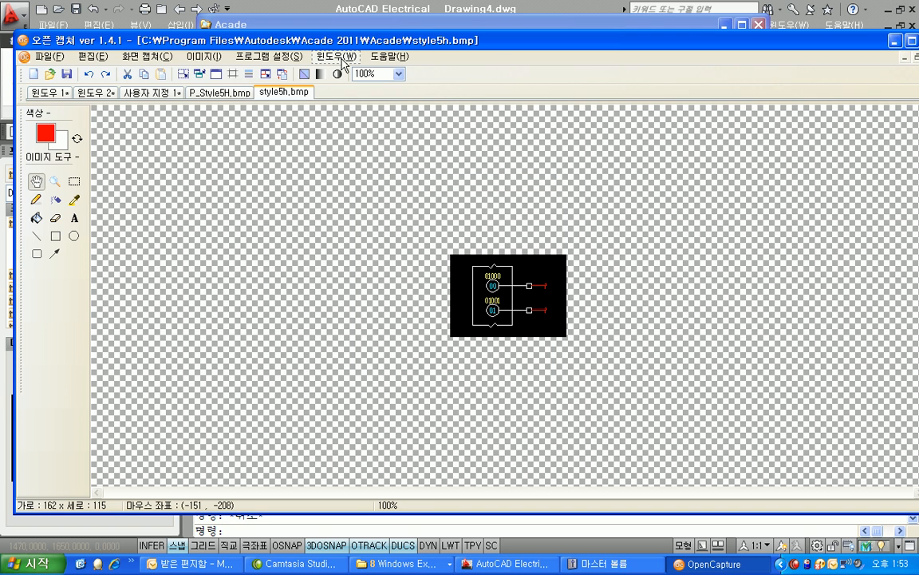
pyautogui.click(144, 95)
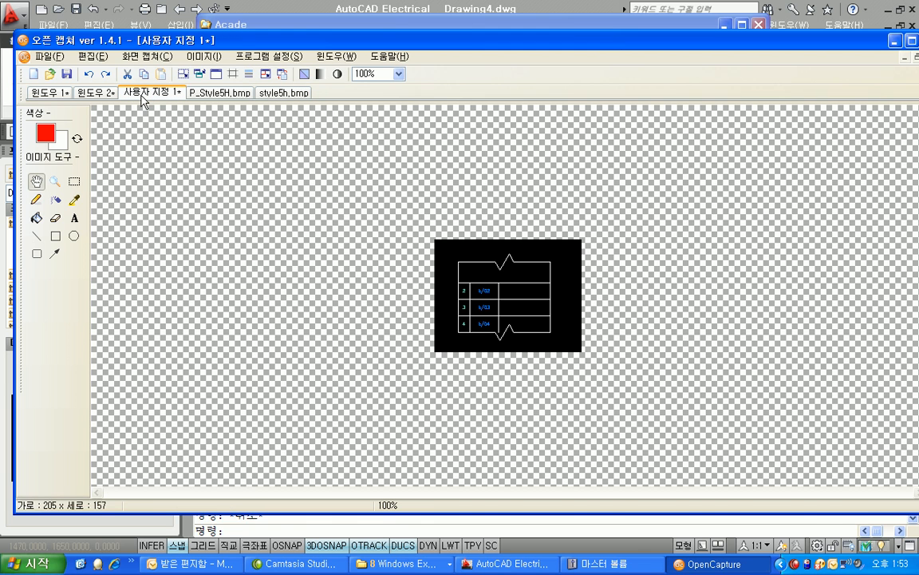
pyautogui.click(204, 56)
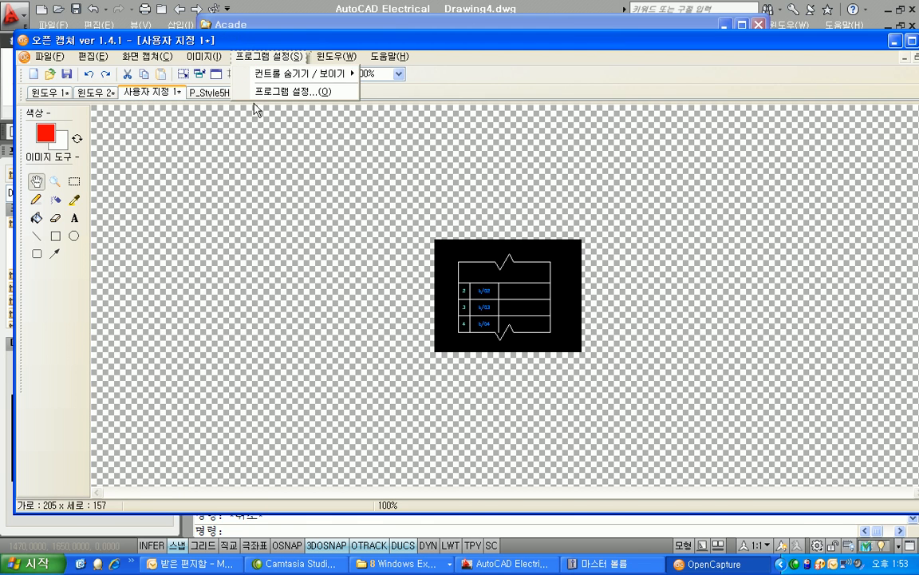
pyautogui.click(236, 235)
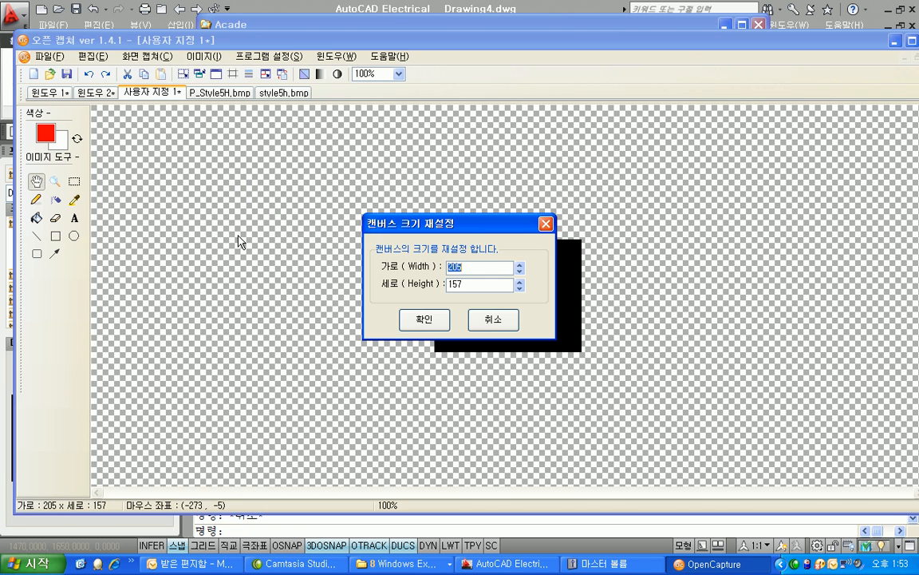
pyautogui.click(487, 319)
# Step: Scale the actual size of the captured module image down to 50 percent
pyautogui.click(212, 59)
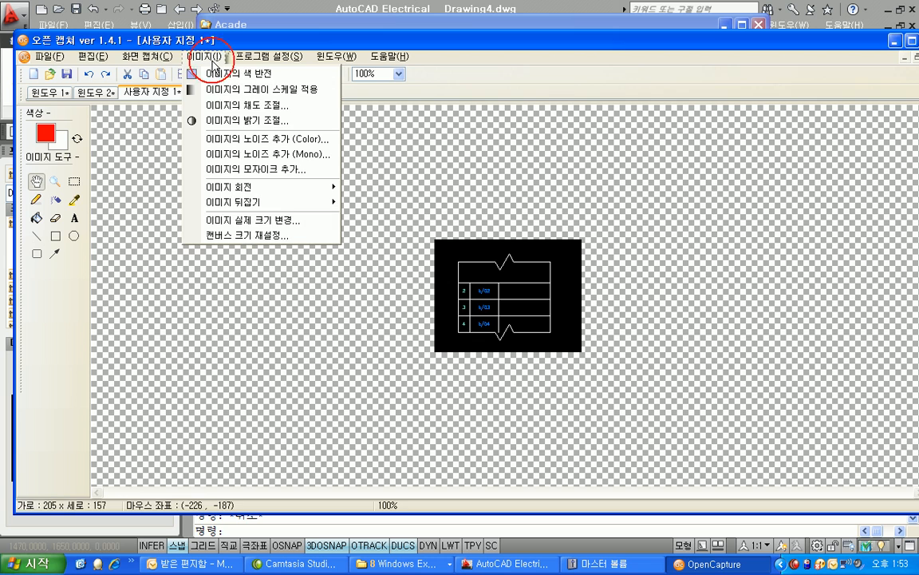
pyautogui.click(247, 221)
pyautogui.click(402, 275)
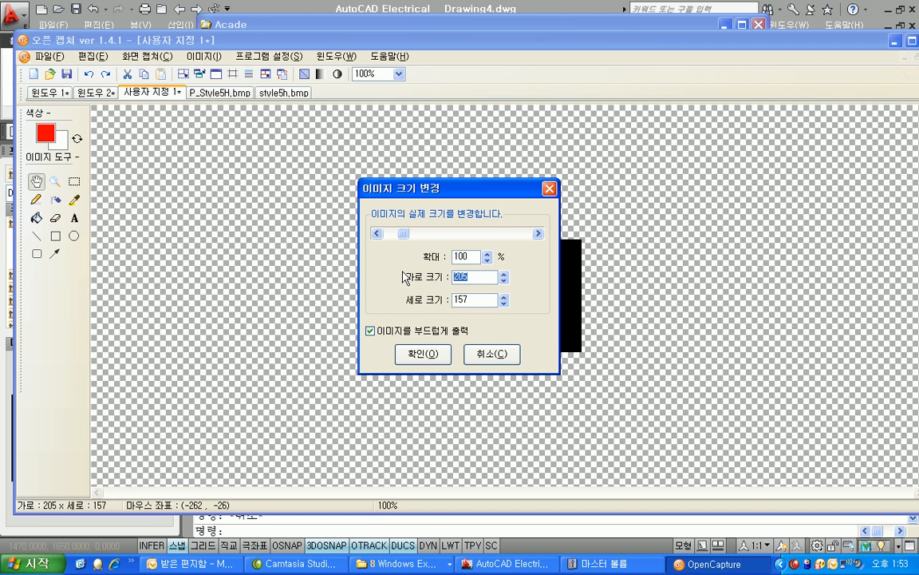
pyautogui.hotkey('shift', 'Tab')
pyautogui.write('50')
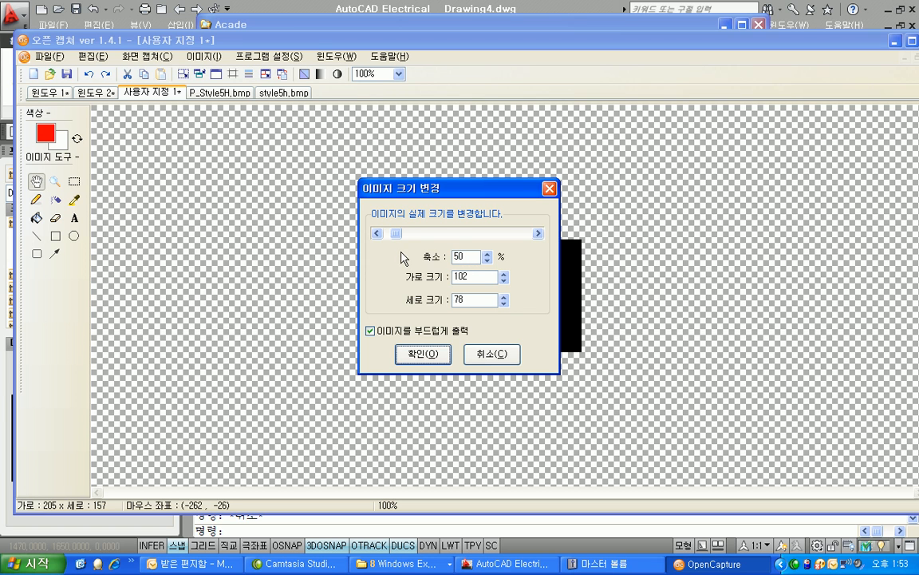
pyautogui.click(421, 354)
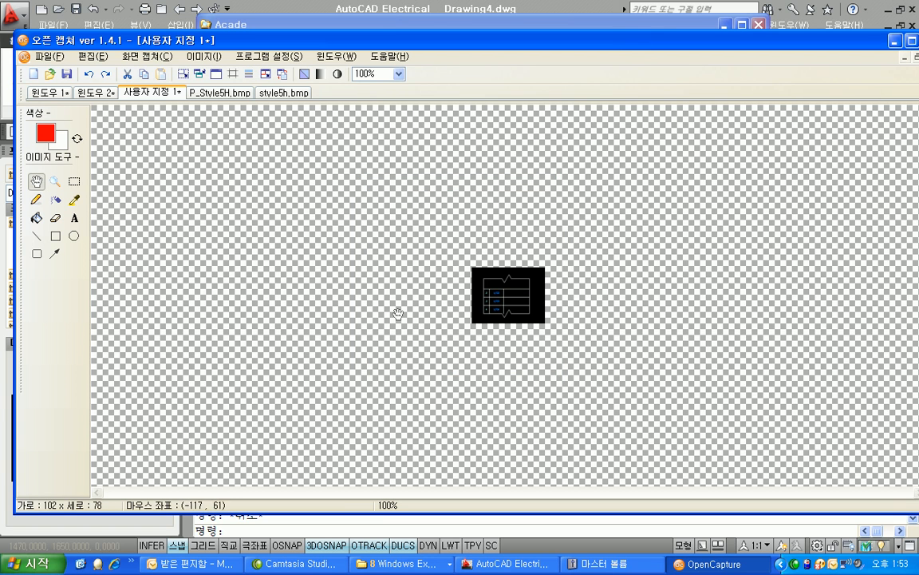
# Step: Enlarge the reduced module capture to 120 percent of its present size
pyautogui.click(203, 57)
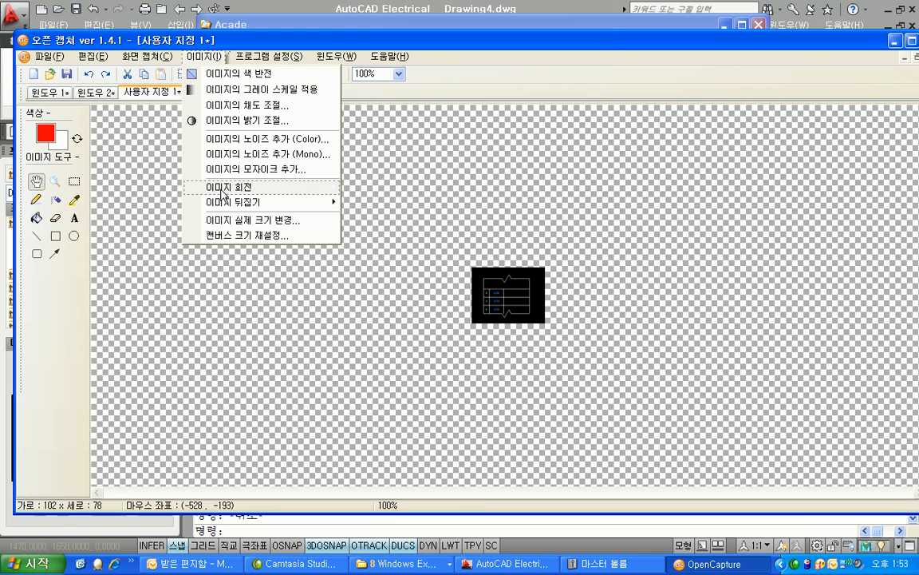
pyautogui.click(225, 222)
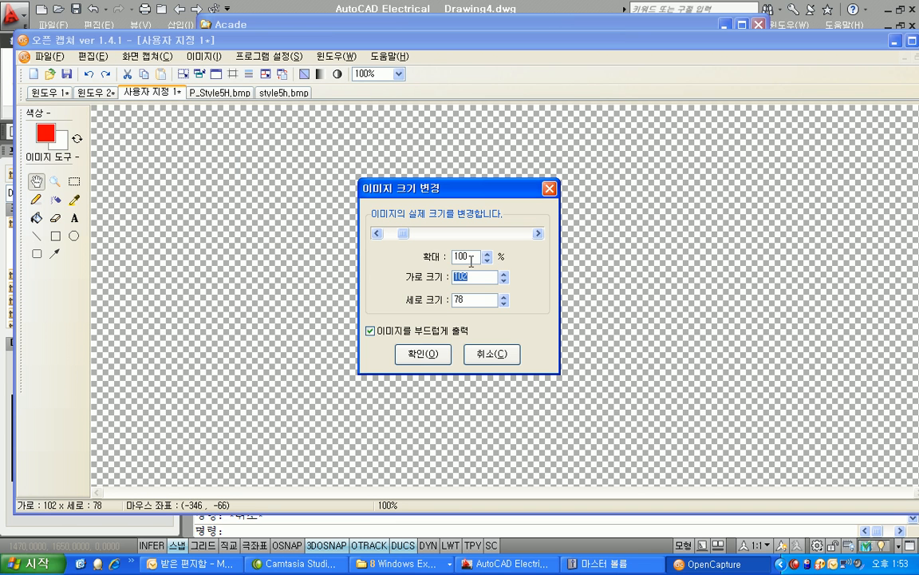
pyautogui.doubleClick(471, 258)
pyautogui.write('120')
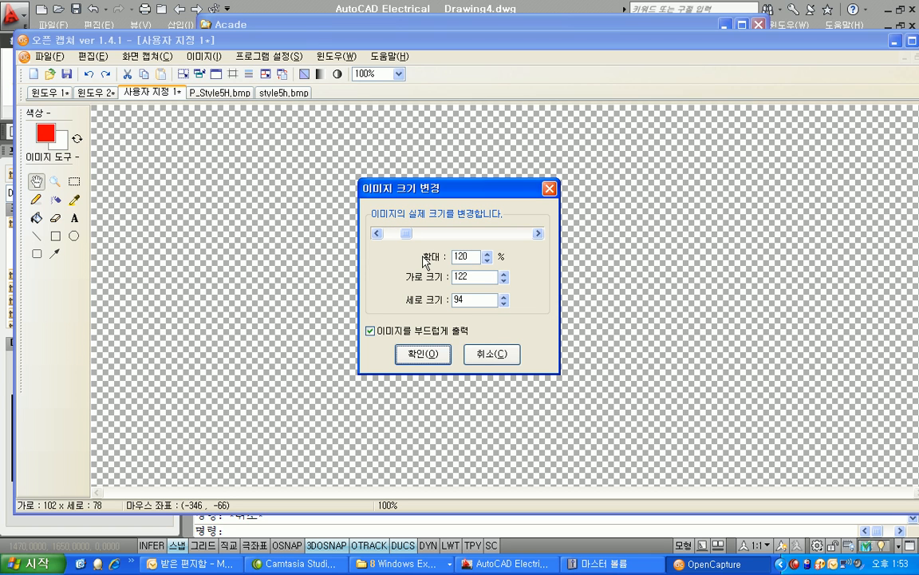
pyautogui.click(428, 354)
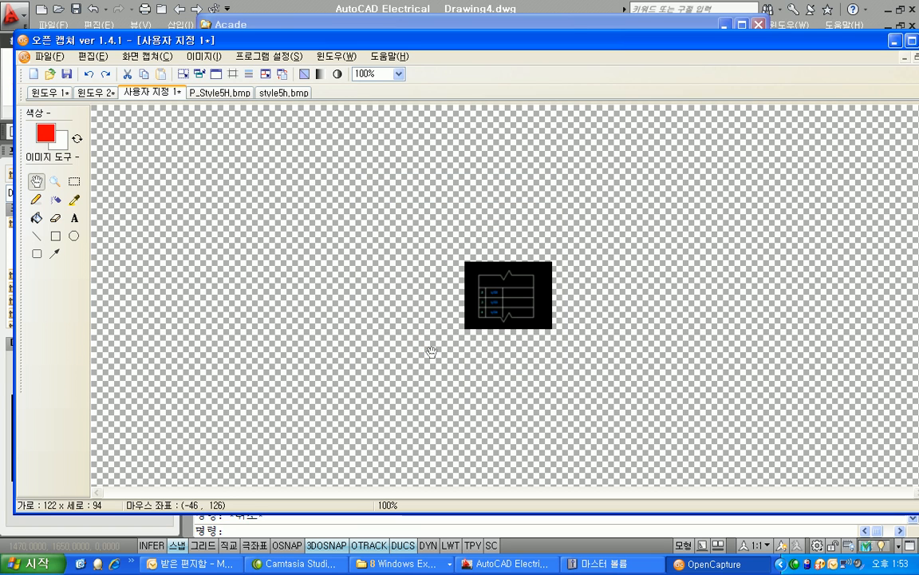
# Step: Undo both resize operations on the module capture
pyautogui.click(204, 56)
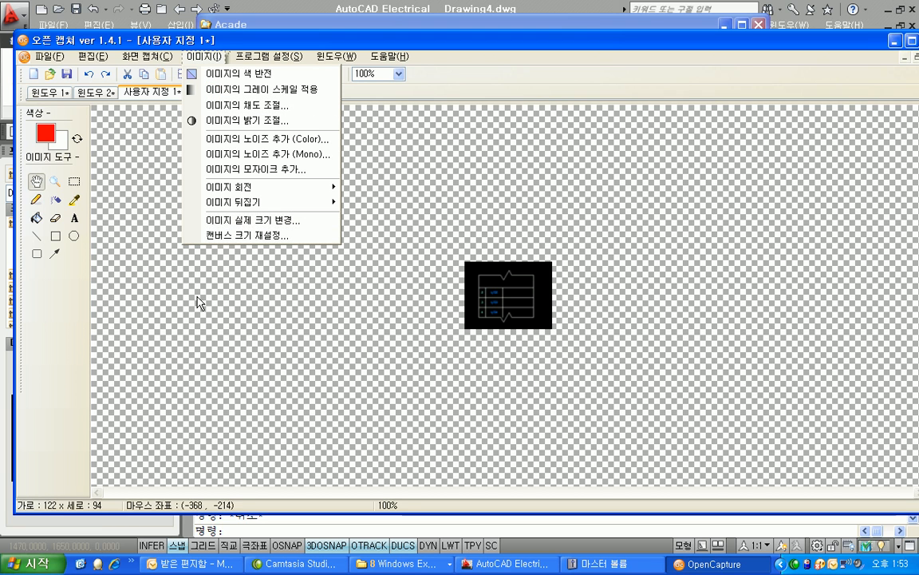
pyautogui.click(97, 118)
pyautogui.click(88, 74)
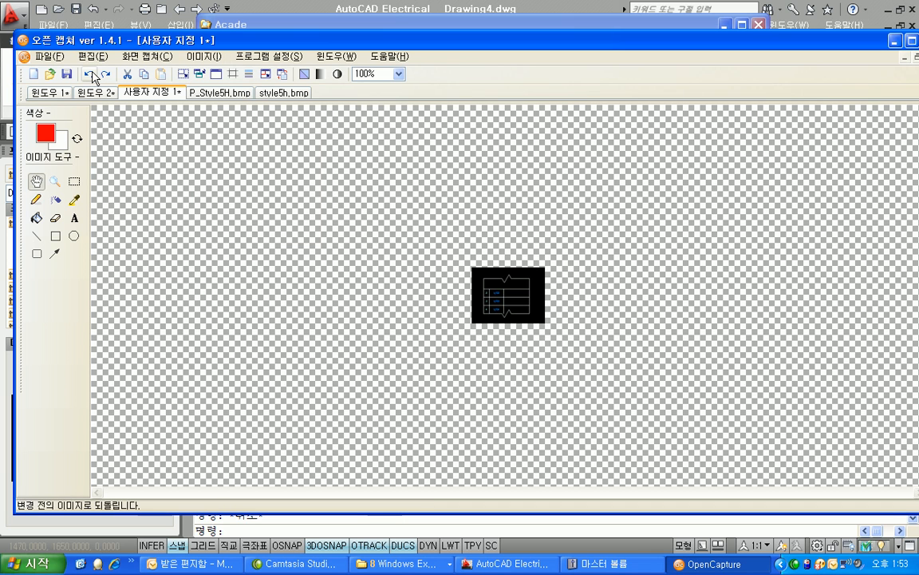
pyautogui.click(89, 73)
# Step: Check the actual image width and height of style5h.bmp again and leave them unchanged
pyautogui.click(204, 56)
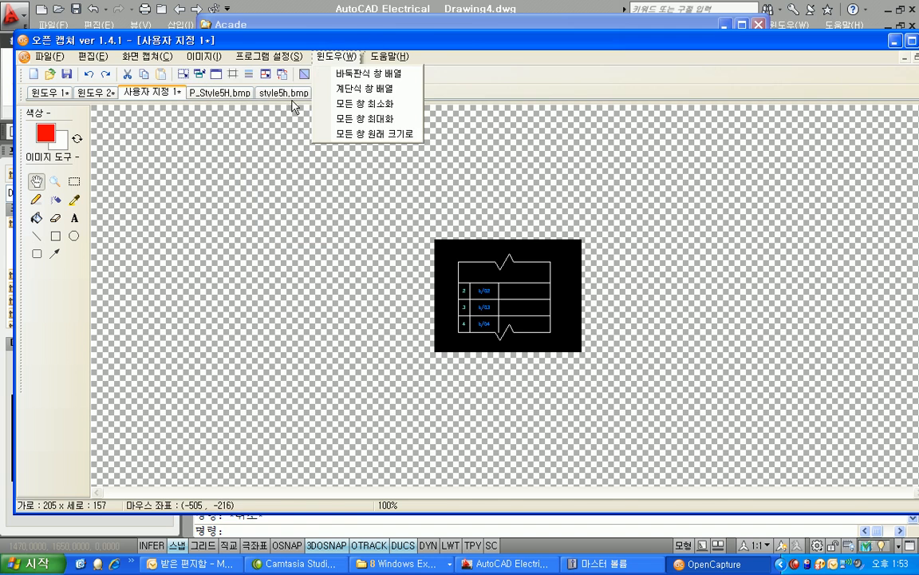
pyautogui.click(283, 92)
pyautogui.click(204, 56)
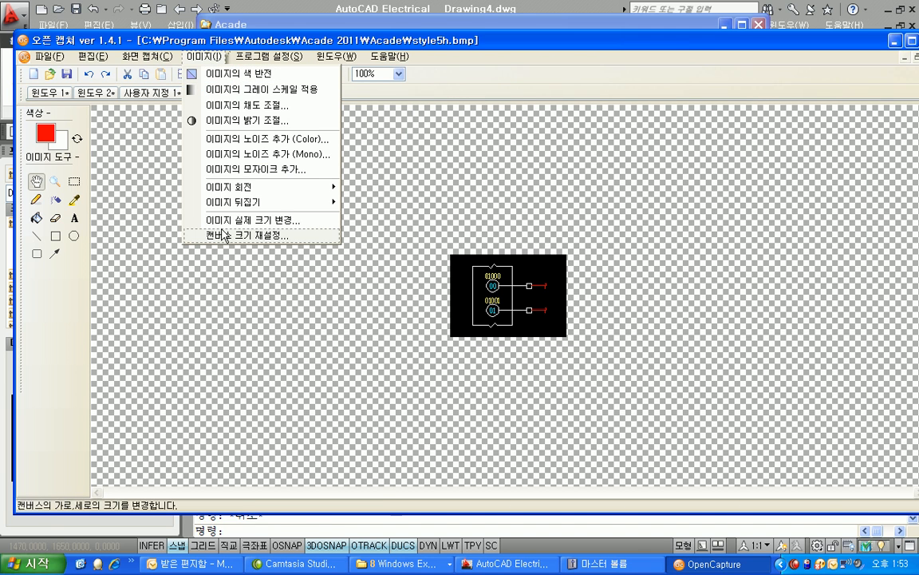
pyautogui.click(199, 219)
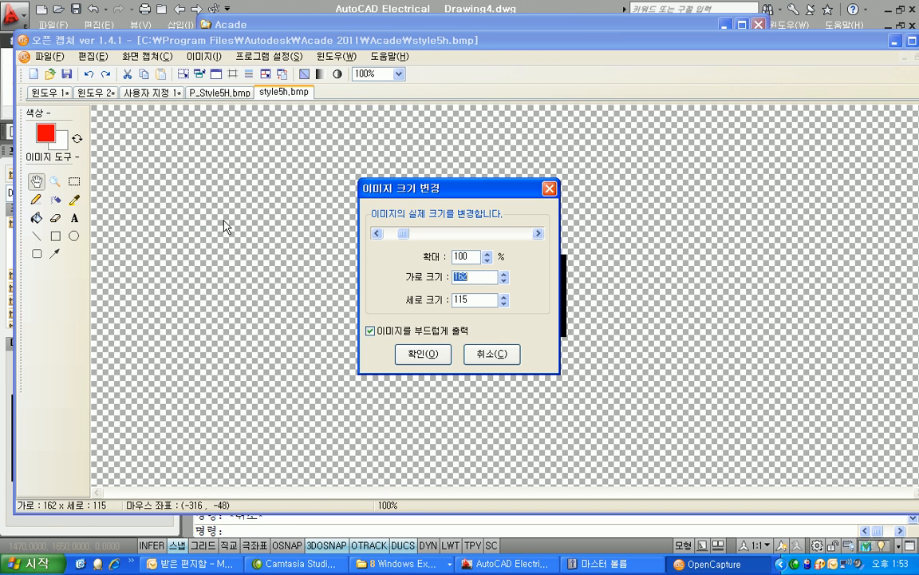
pyautogui.click(484, 356)
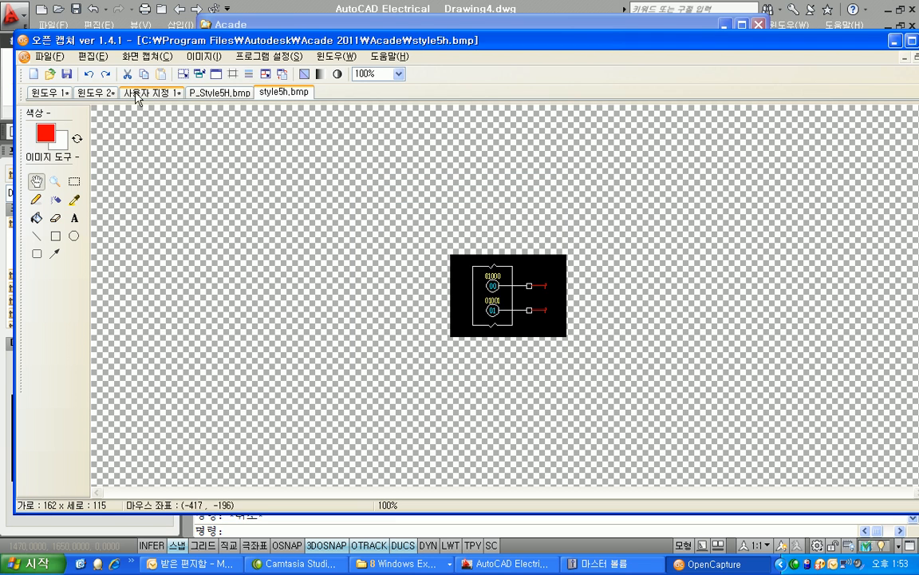
# Step: Resize the captured module image to 70 percent of its actual size
pyautogui.click(152, 93)
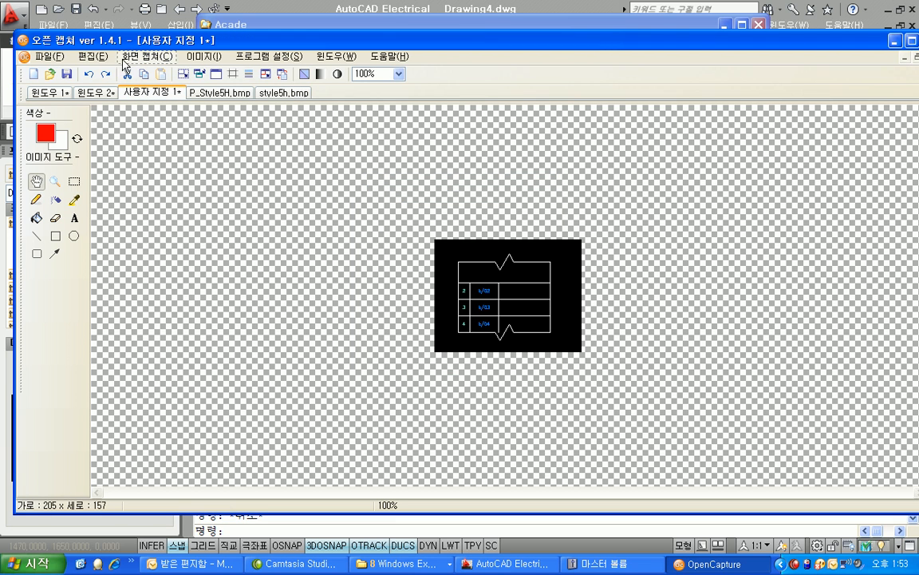
pyautogui.click(202, 56)
pyautogui.click(231, 221)
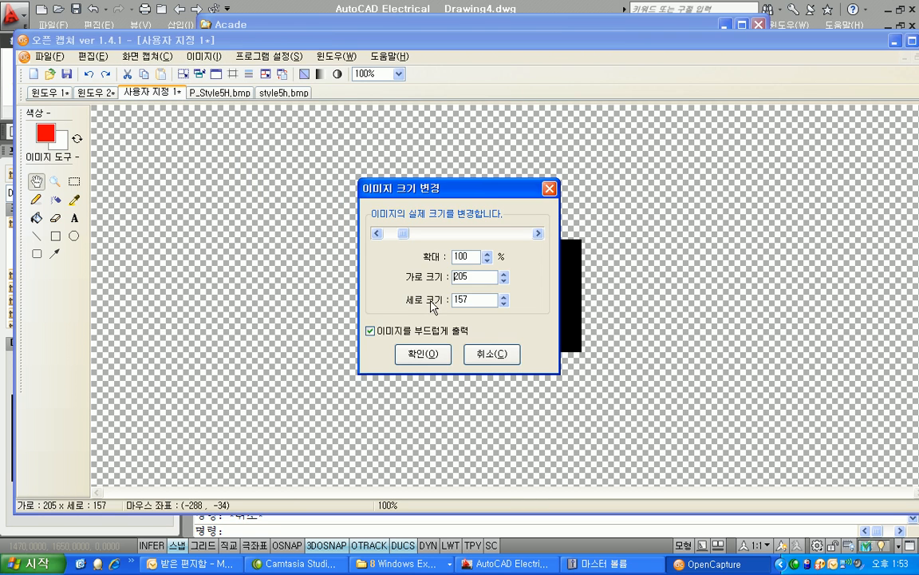
pyautogui.click(420, 261)
pyautogui.write('70')
pyautogui.press('Tab')
pyautogui.moveTo(470, 260); pyautogui.dragTo(384, 263)
pyautogui.write('80')
pyautogui.press('BackSpace')
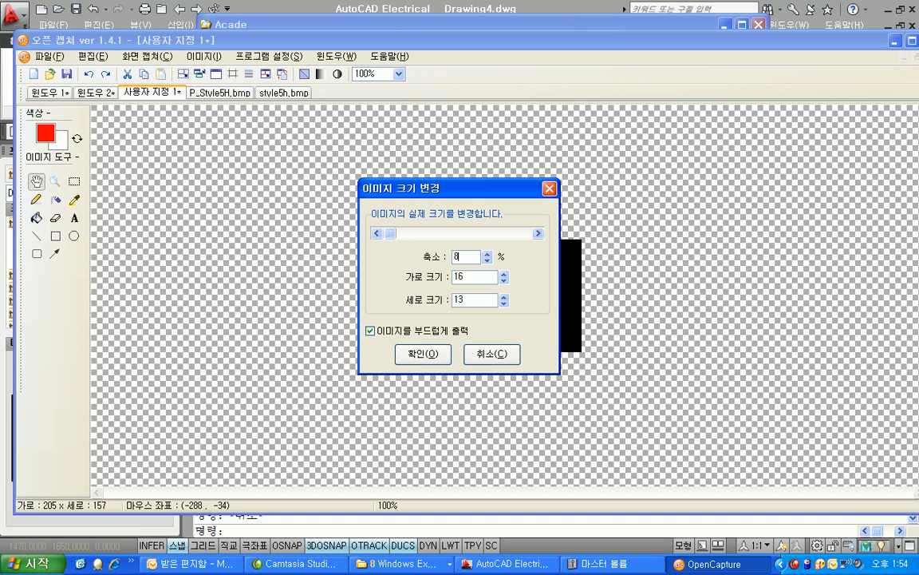
pyautogui.write('75')
pyautogui.press('BackSpace')
pyautogui.write('70')
pyautogui.click(410, 356)
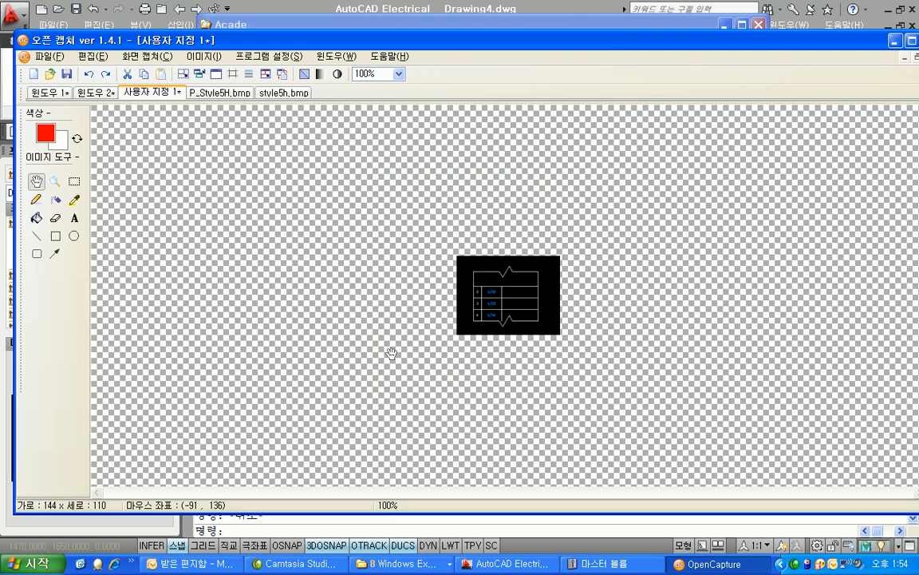
# Step: Save the resized module capture as Style6H.bmp in the Acade folder, overwriting the existing file
pyautogui.click(67, 74)
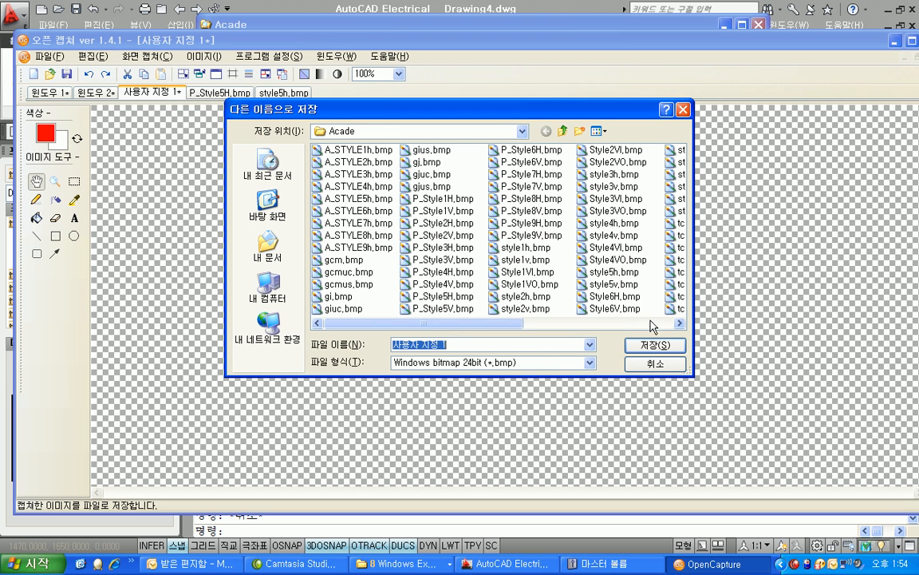
pyautogui.click(610, 297)
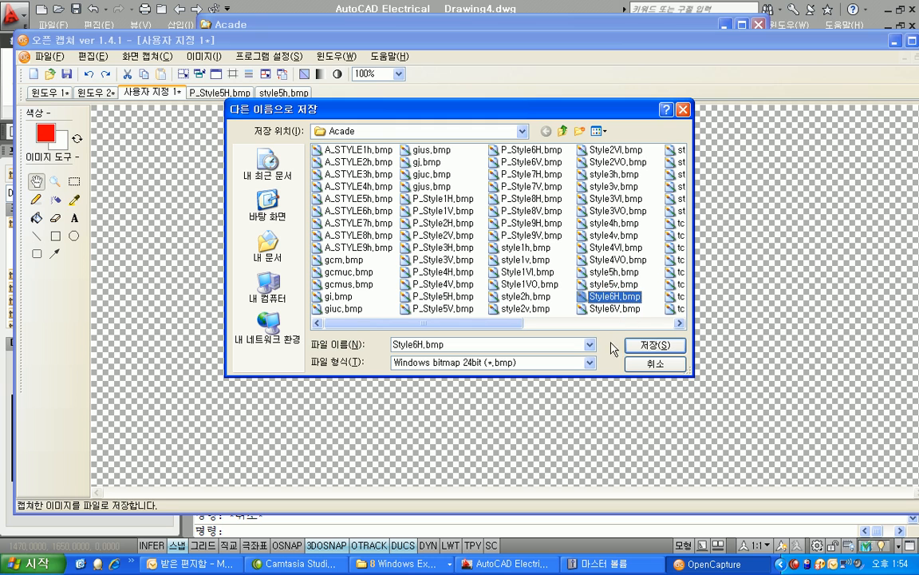
pyautogui.click(648, 346)
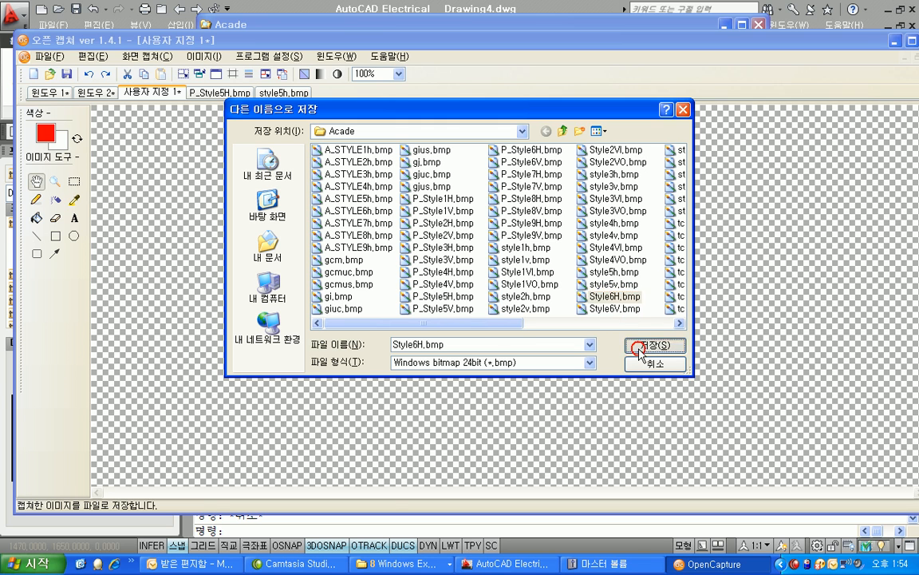
pyautogui.click(437, 320)
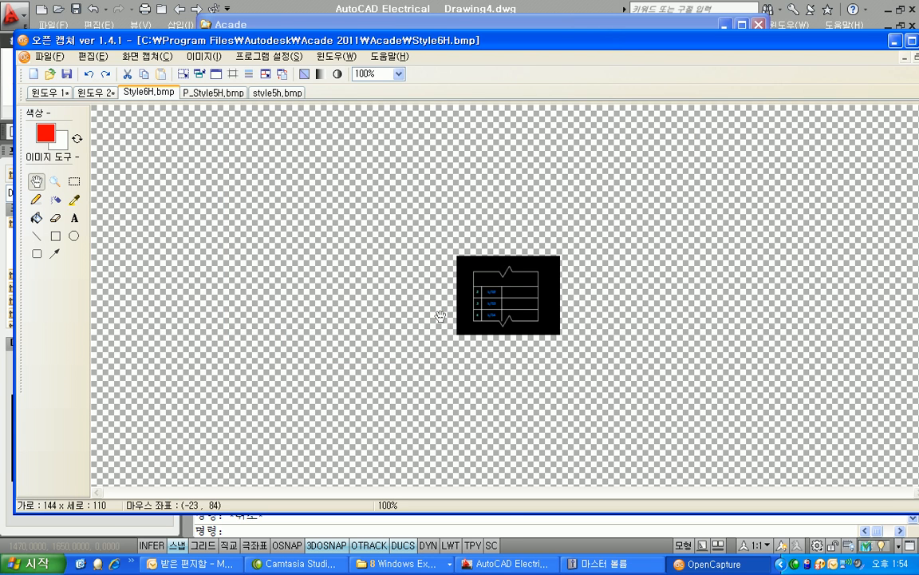
# Step: Switch to AutoCAD Electrical, start a new PLC module insertion and check the style 6 previews for vertical and horizontal modules, then cancel
pyautogui.click(499, 564)
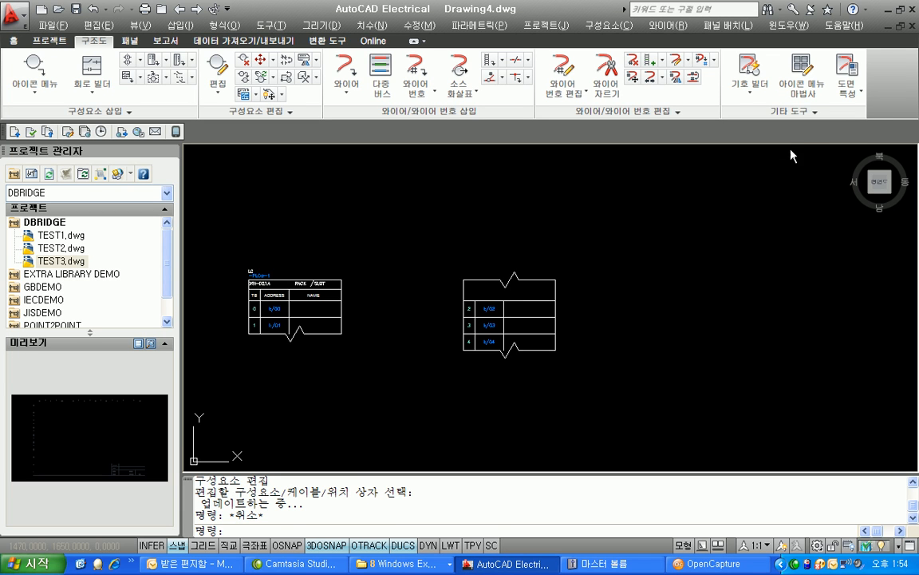
pyautogui.click(179, 60)
pyautogui.click(345, 311)
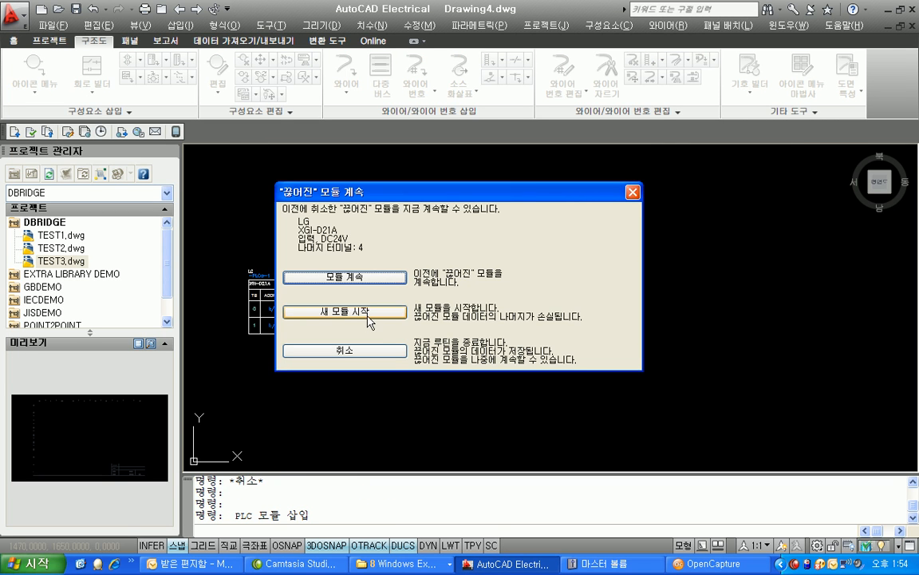
pyautogui.click(500, 165)
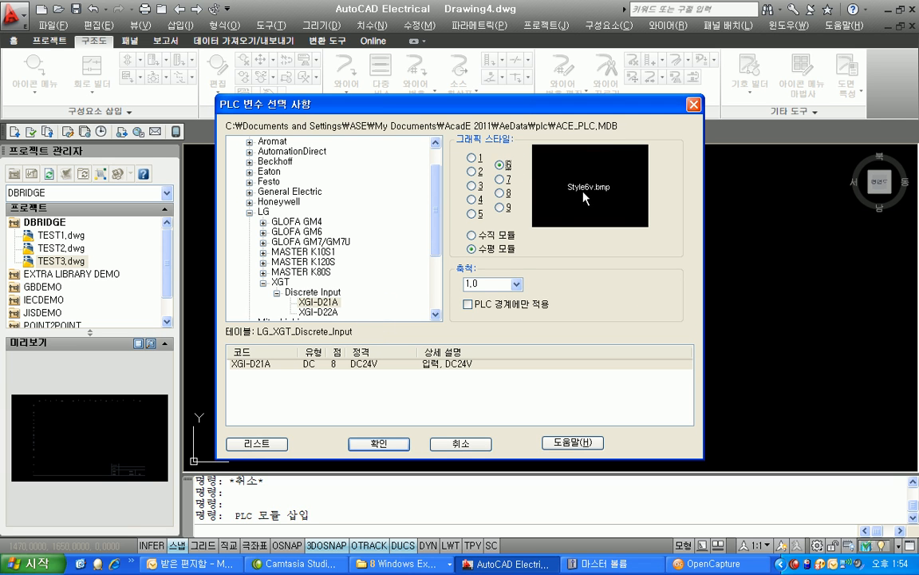
pyautogui.click(495, 236)
pyautogui.click(492, 250)
pyautogui.click(477, 233)
pyautogui.click(498, 163)
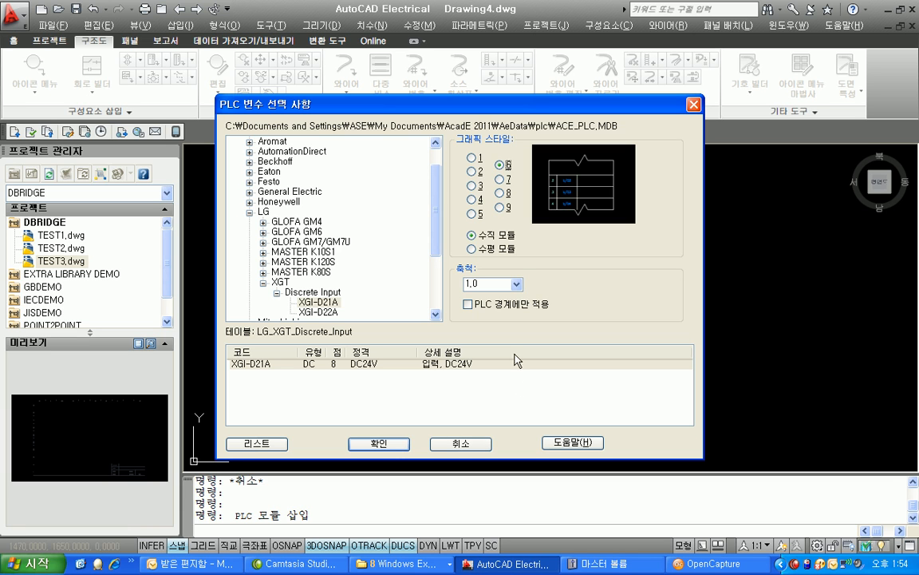
pyautogui.click(471, 249)
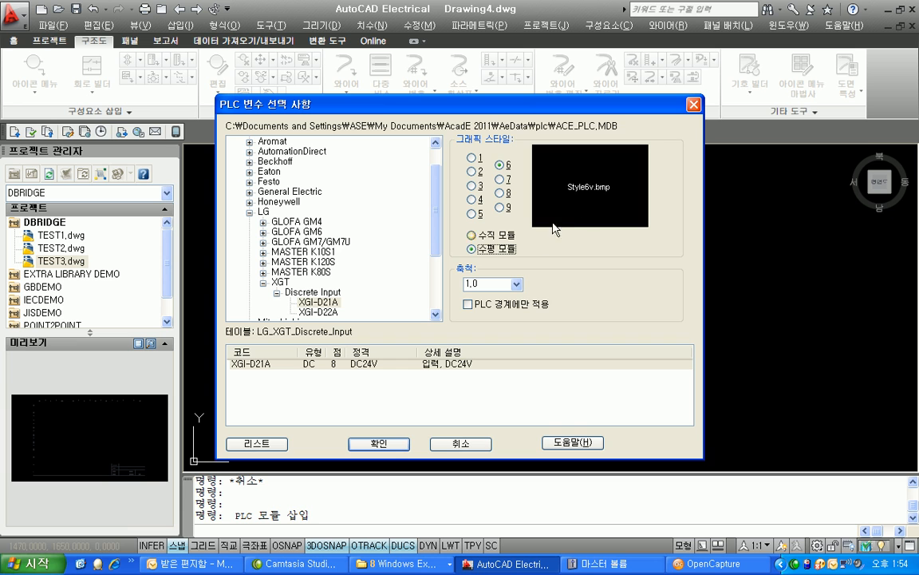
pyautogui.click(476, 448)
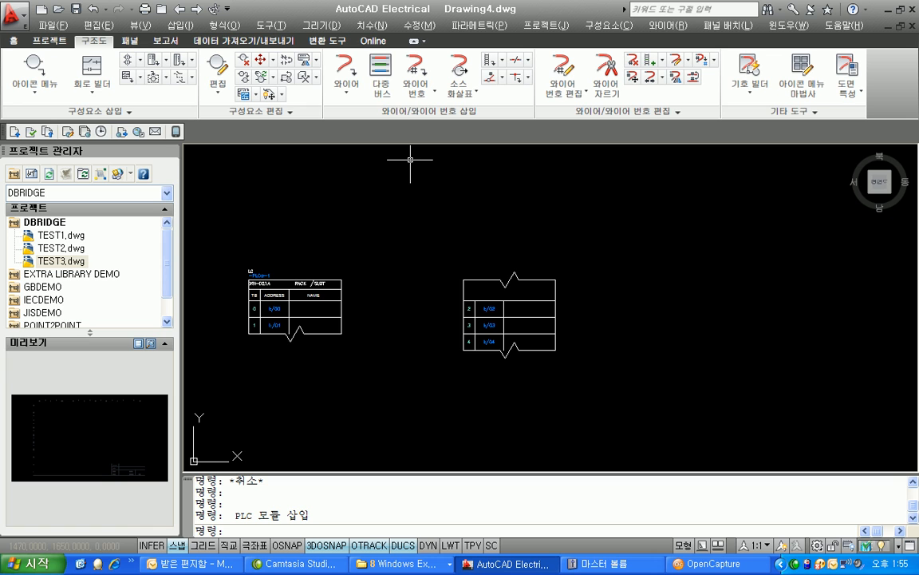
# Step: Check the style 6 previews for horizontal and vertical modules in the PLC database editor's terminal block settings, leaving without saving
pyautogui.click(766, 112)
pyautogui.click(732, 129)
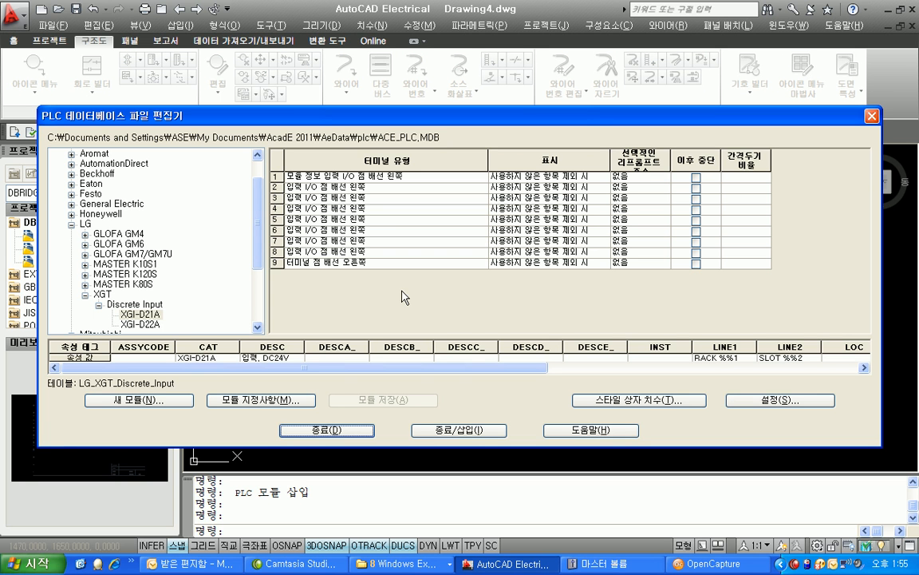
pyautogui.click(758, 412)
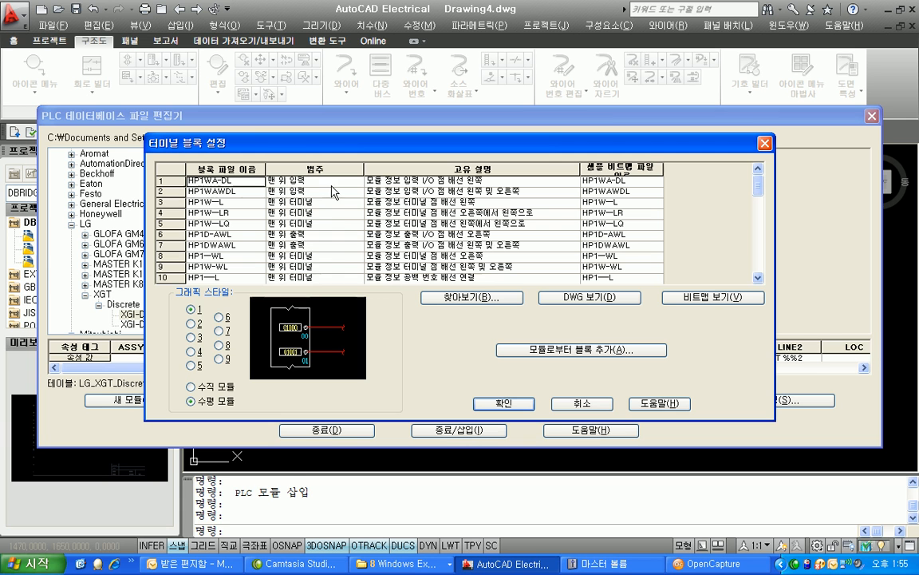
pyautogui.click(219, 316)
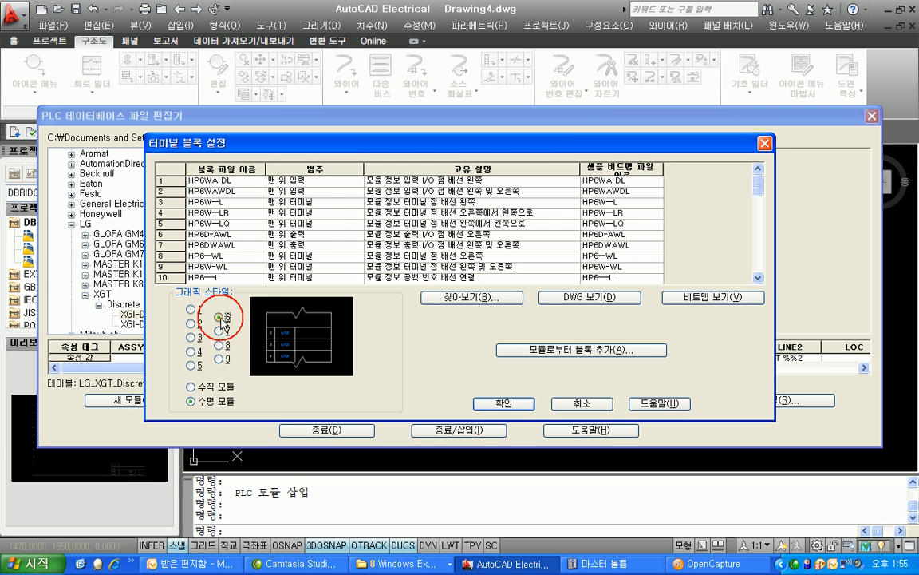
pyautogui.click(191, 387)
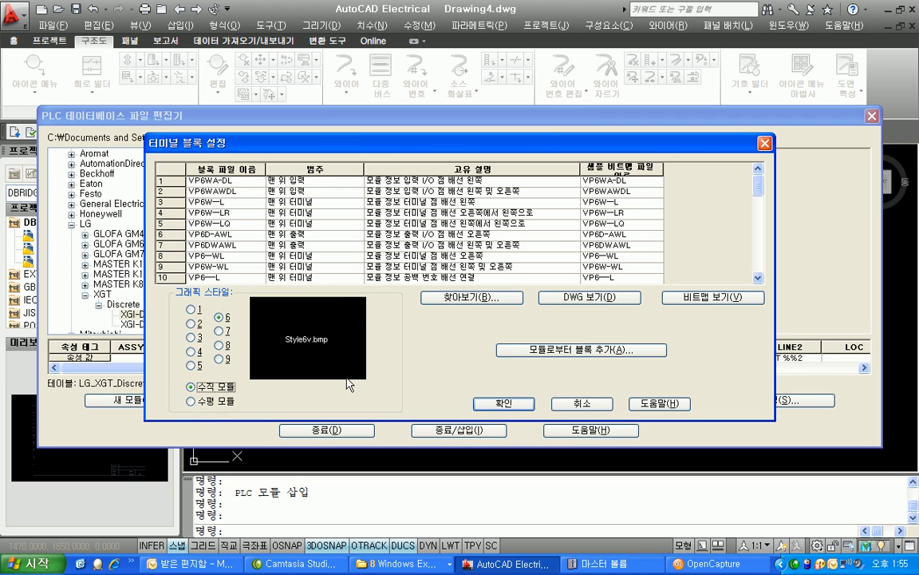
pyautogui.click(499, 402)
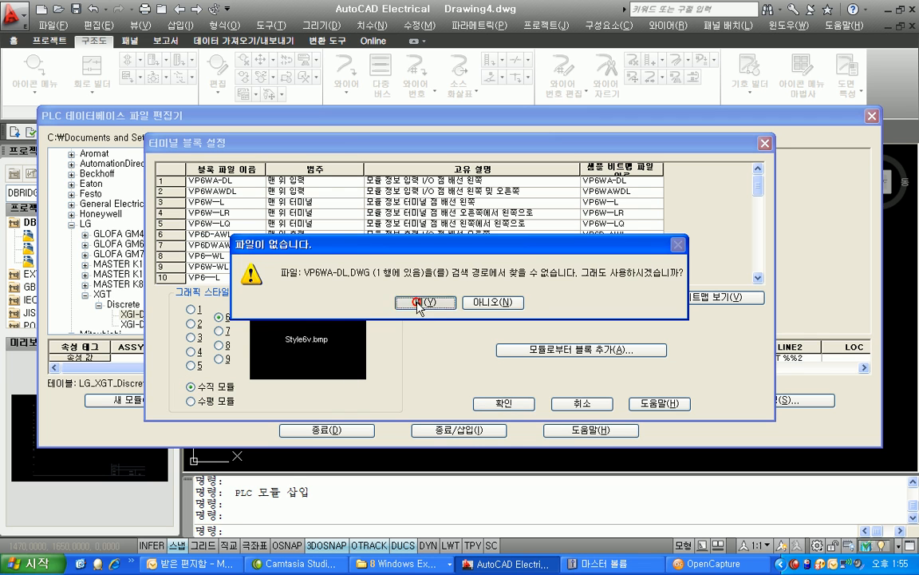
pyautogui.press('Return')
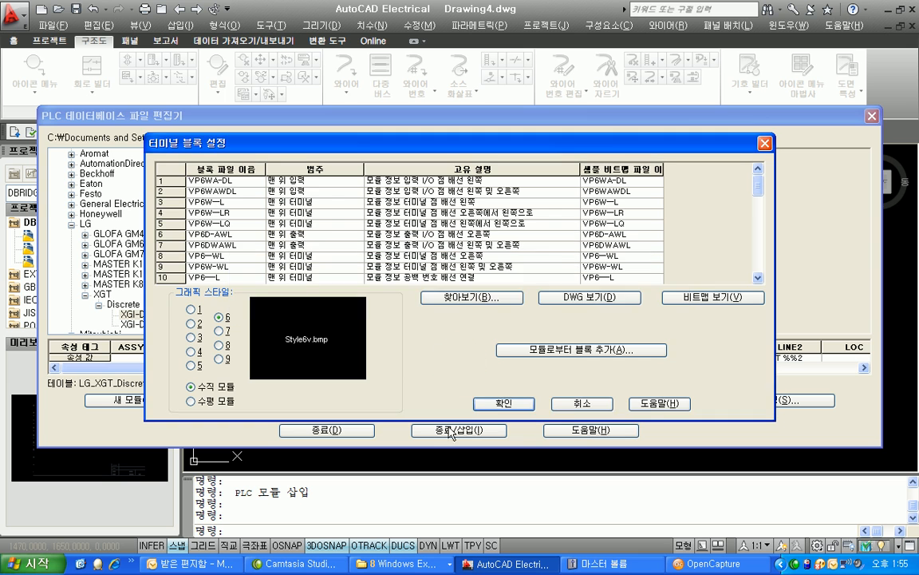
pyautogui.click(575, 403)
pyautogui.click(335, 431)
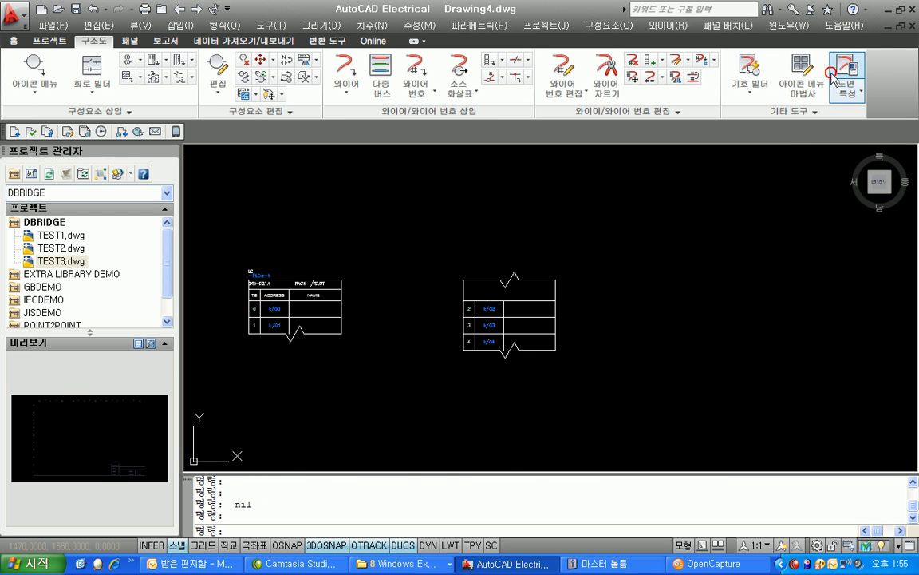
# Step: Select PLC style 6 in the style settings of the drawing properties
pyautogui.click(846, 72)
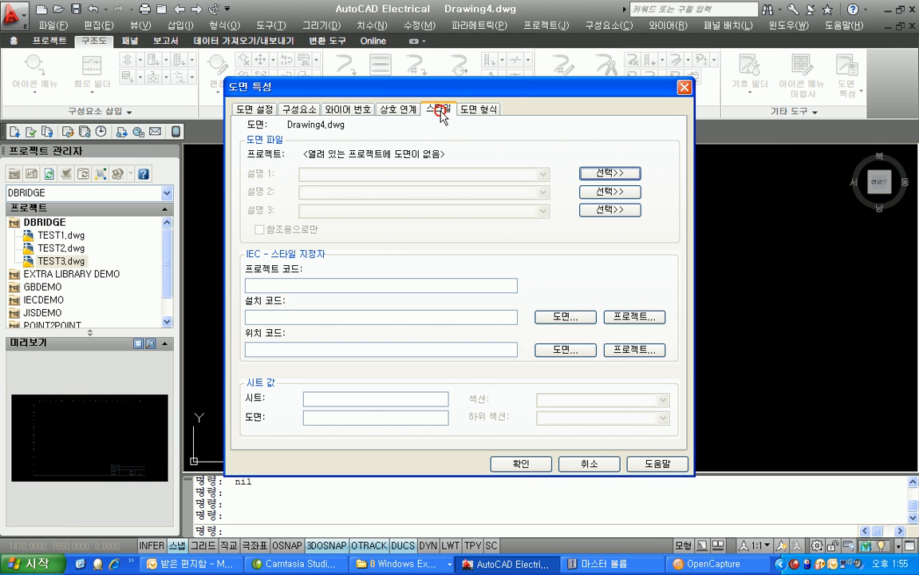
pyautogui.click(439, 110)
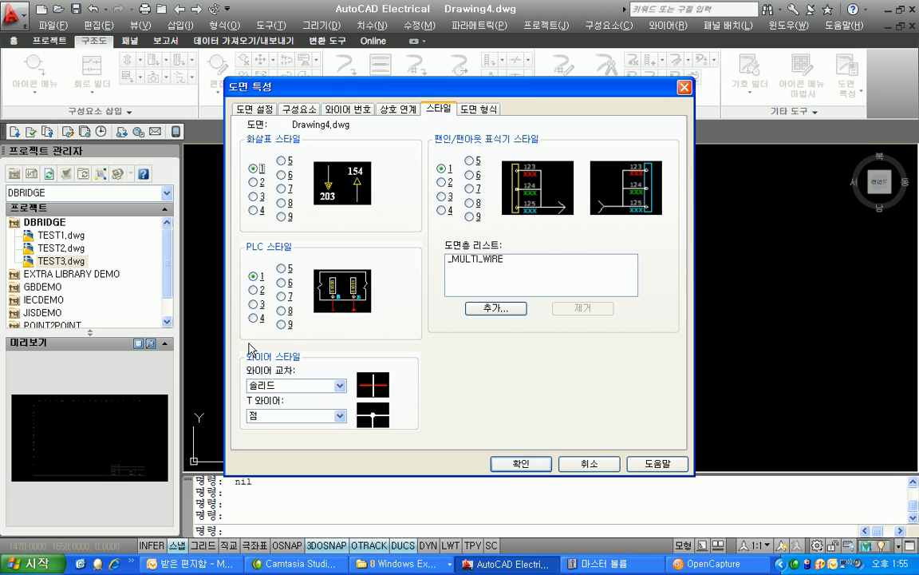
pyautogui.click(282, 283)
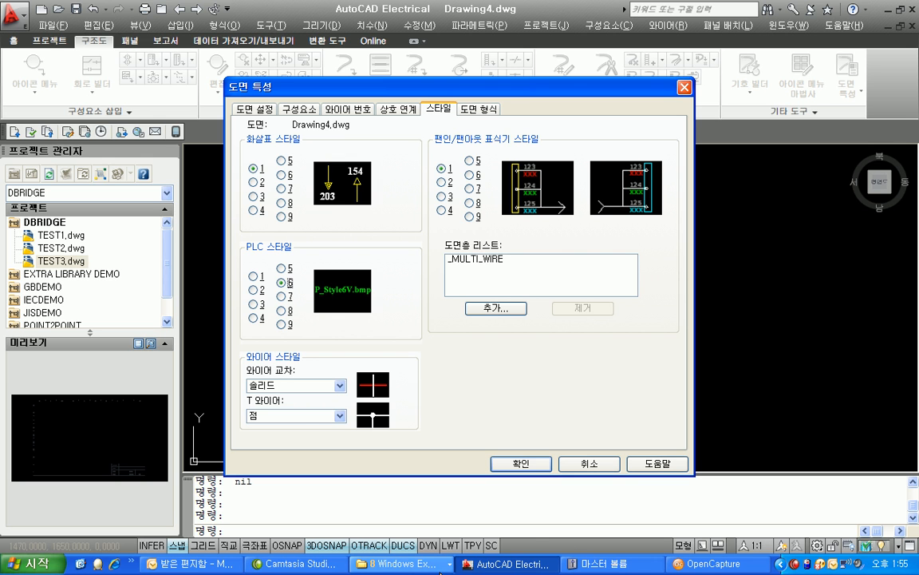
# Step: Switch to the Acade folder in Windows Explorer and make two copies of Style6H.bmp there
pyautogui.click(395, 563)
pyautogui.click(403, 412)
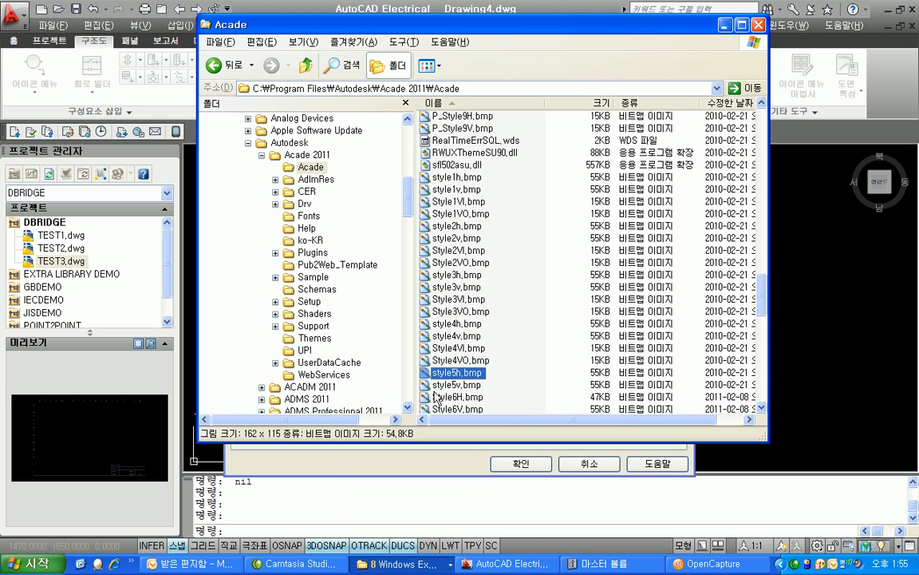
pyautogui.scroll(8, 452, 277)
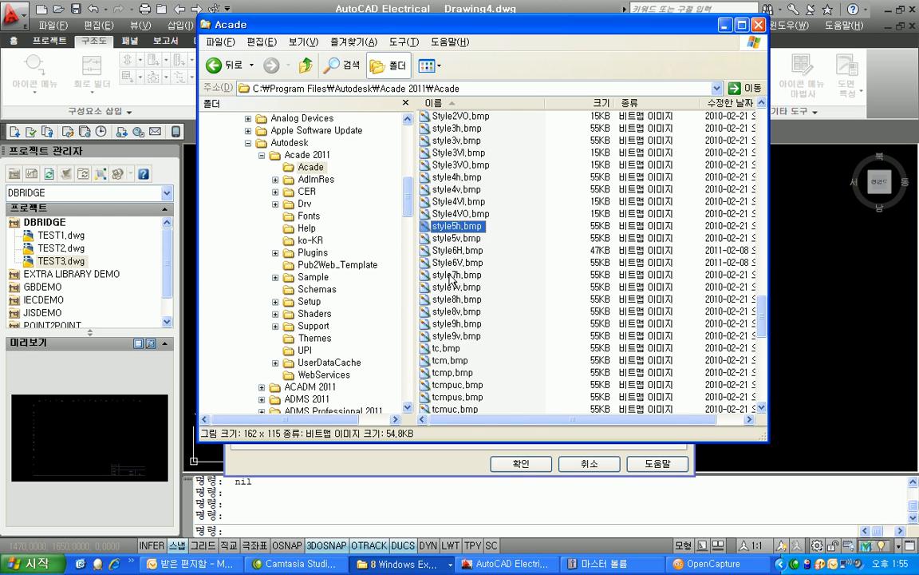
pyautogui.scroll(-1, 452, 306)
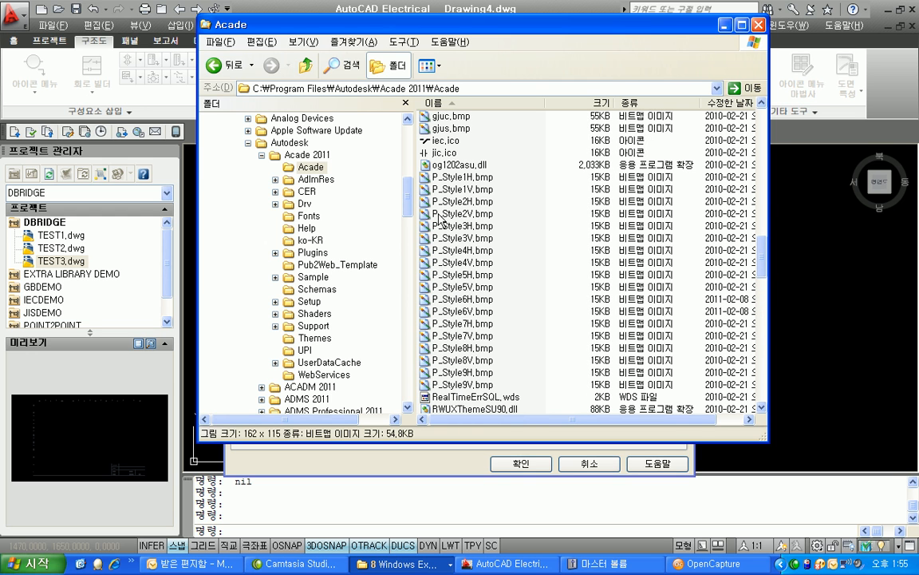
pyautogui.scroll(-4, 437, 351)
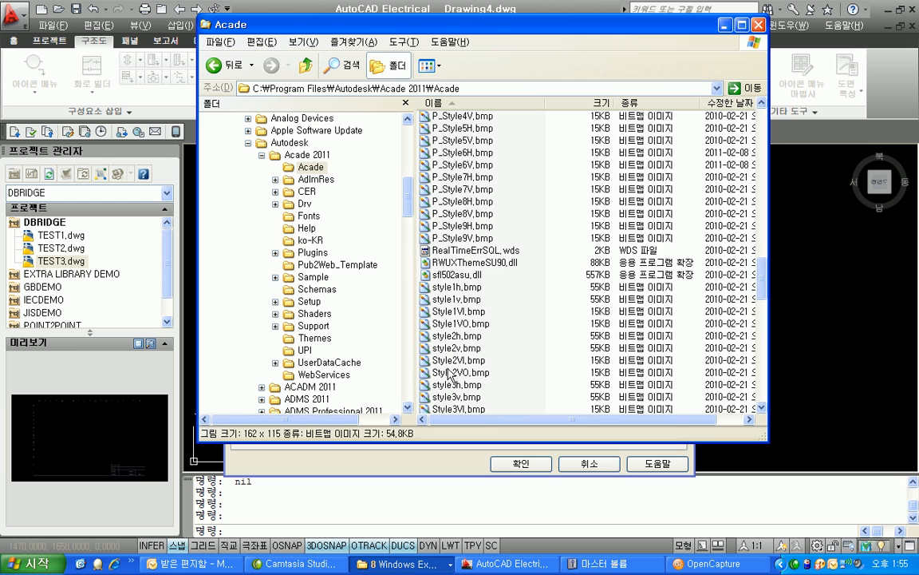
pyautogui.scroll(-2, 452, 373)
pyautogui.click(471, 409)
pyautogui.scroll(-1, 472, 405)
pyautogui.click(477, 397)
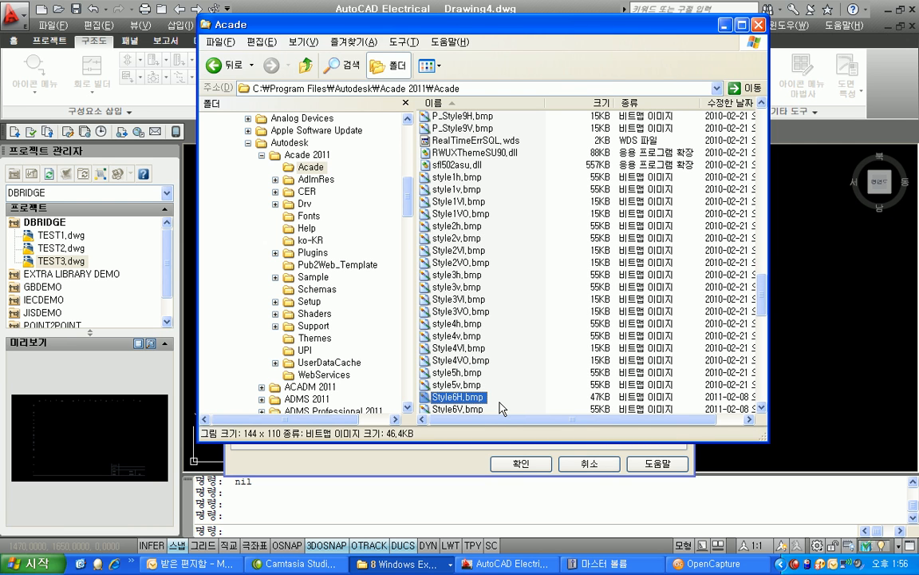
pyautogui.hotkey('ctrl', 'c')
pyautogui.hotkey('ctrl', 'v')
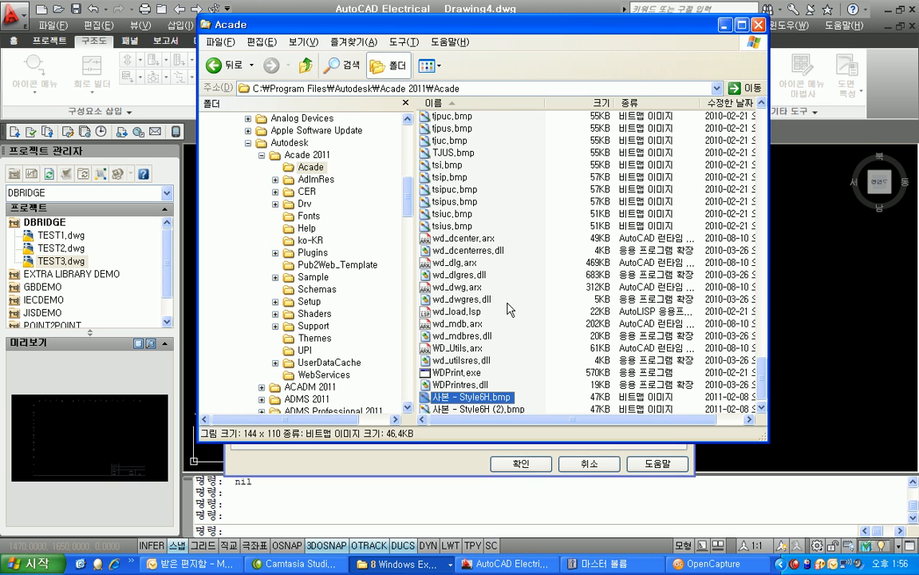
# Step: Delete the existing P_Style6H.bmp and P_Style6V.bmp from the Acade folder
pyautogui.scroll(9, 508, 311)
pyautogui.scroll(9, 507, 311)
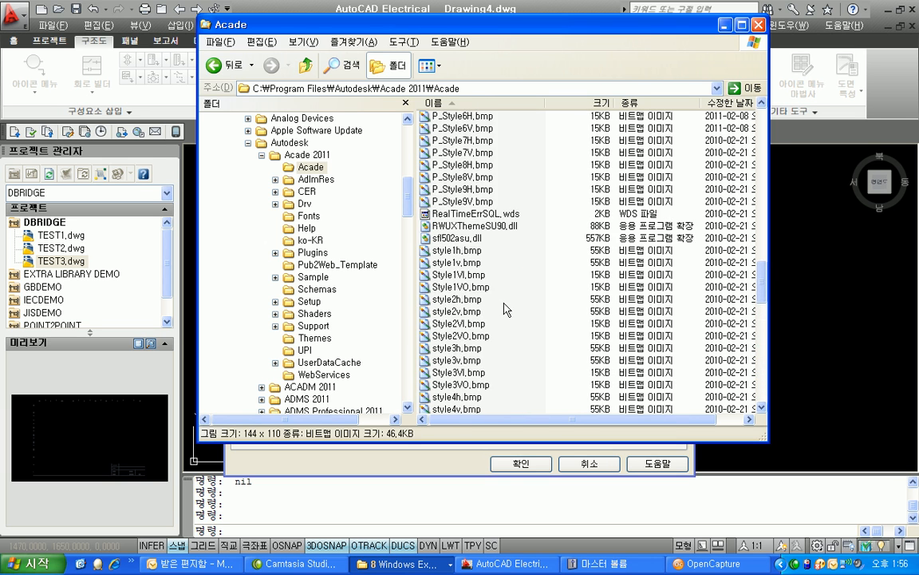
pyautogui.click(481, 165)
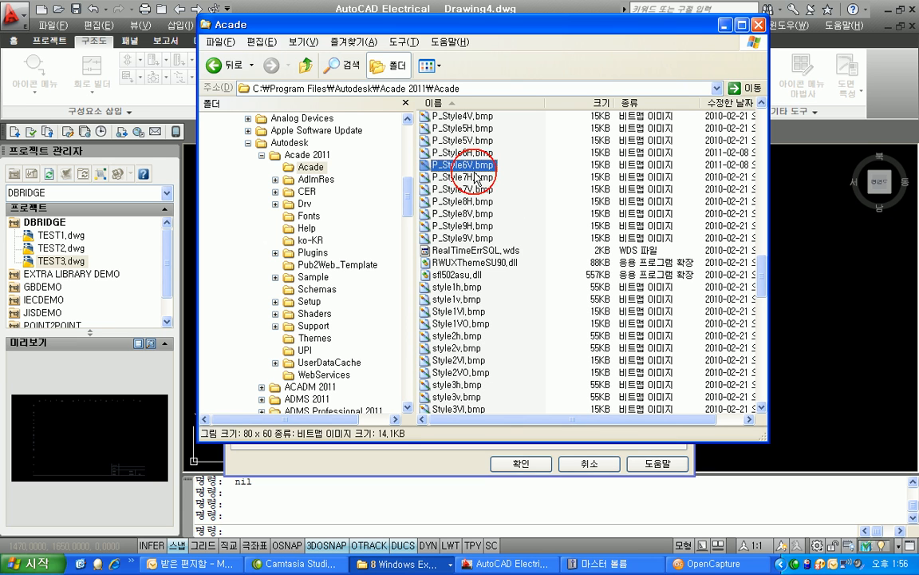
pyautogui.keyDown('ctrl'); pyautogui.click(465, 152); pyautogui.keyUp('ctrl')
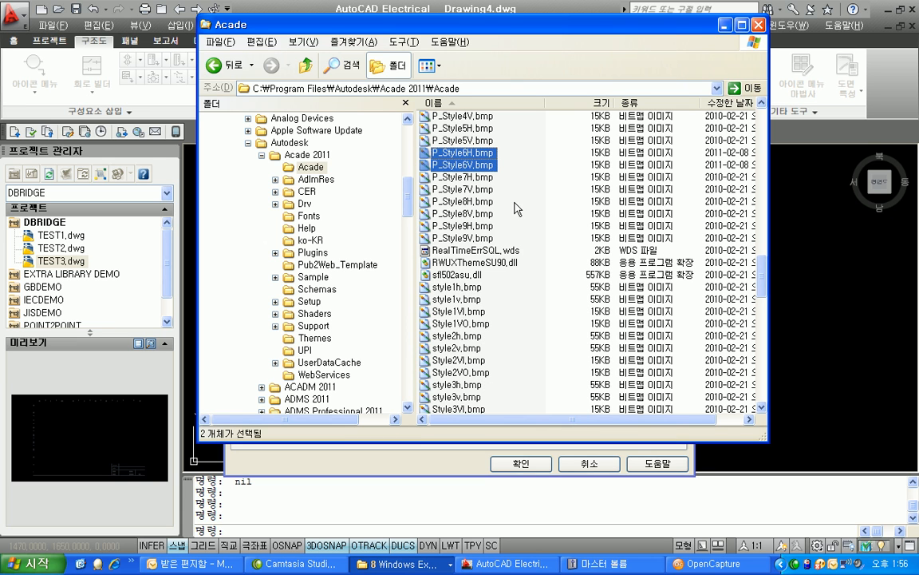
pyautogui.press('Delete')
pyautogui.click(509, 307)
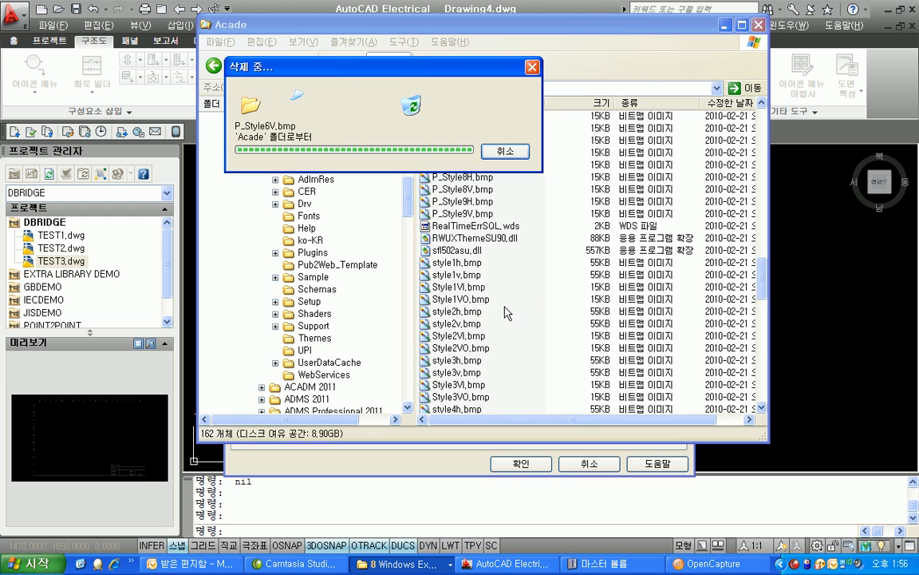
# Step: Rename the first copy of Style6H.bmp as P_Style6H.bmp
pyautogui.scroll(-12, 505, 313)
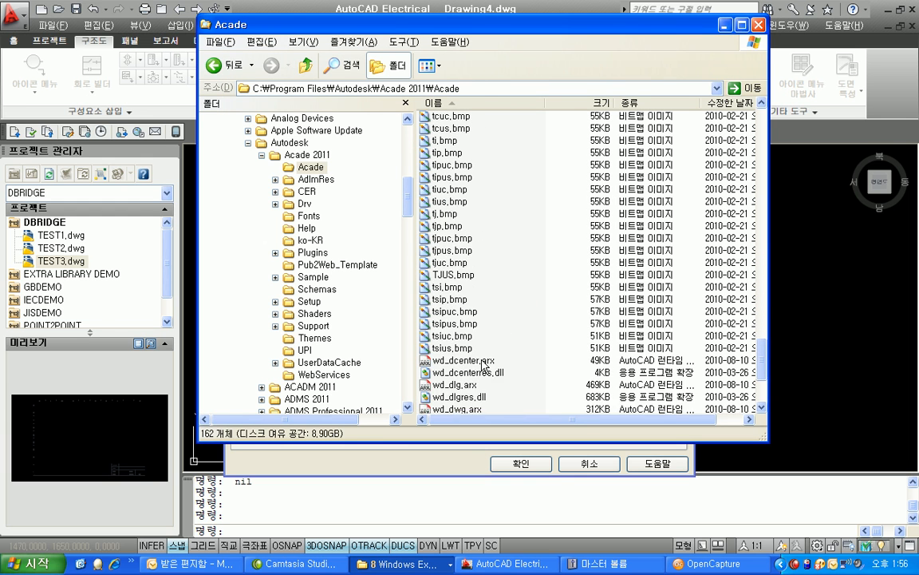
pyautogui.scroll(-4, 485, 368)
pyautogui.click(459, 385)
pyautogui.click(459, 385)
pyautogui.moveTo(460, 384); pyautogui.dragTo(396, 383)
pyautogui.write('P_Style6H.bmp')
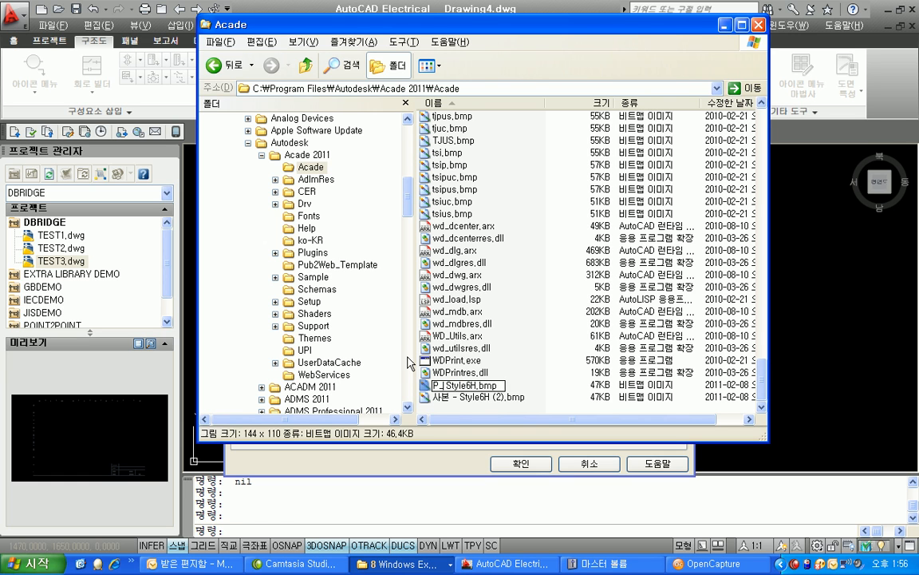
pyautogui.press('Delete')
pyautogui.press('Return')
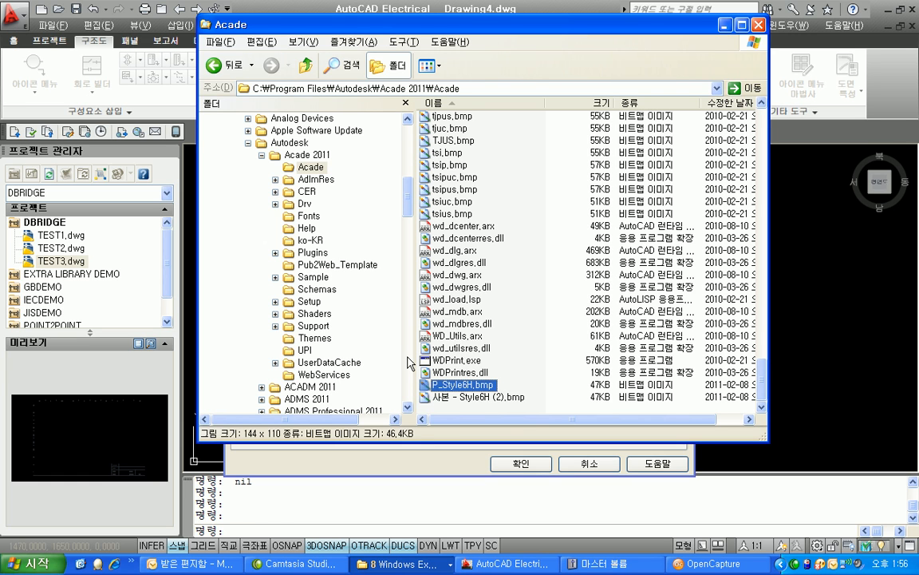
# Step: Rename the second copy of Style6H.bmp as P_Style6V.bmp
pyautogui.click(440, 396)
pyautogui.click(457, 397)
pyautogui.moveTo(460, 398); pyautogui.dragTo(408, 398)
pyautogui.press('Delete')
pyautogui.write('P_')
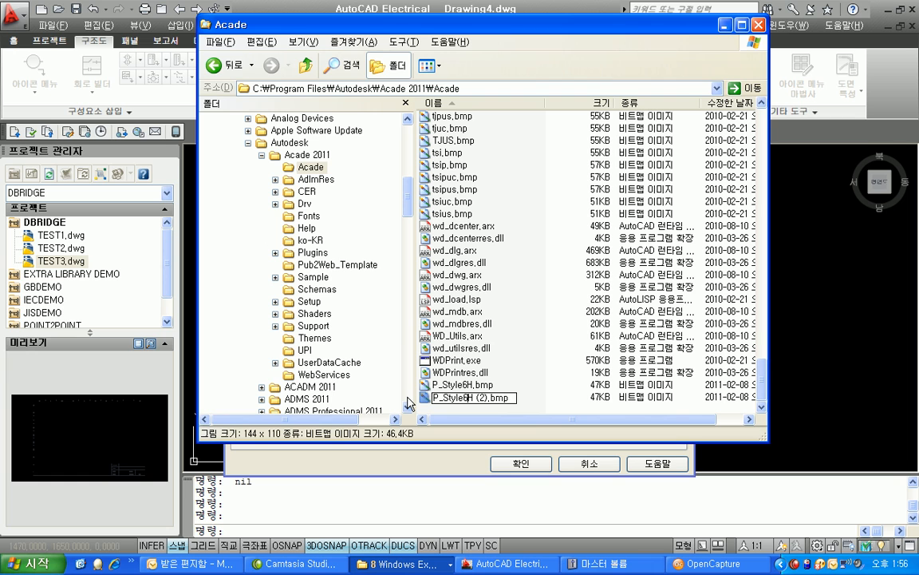
pyautogui.press('BackSpace')
pyautogui.write('V')
pyautogui.press('Delete')
pyautogui.press('Delete')
pyautogui.press('Delete')
pyautogui.press('Delete')
pyautogui.press('Return')
pyautogui.scroll(12, 543, 256)
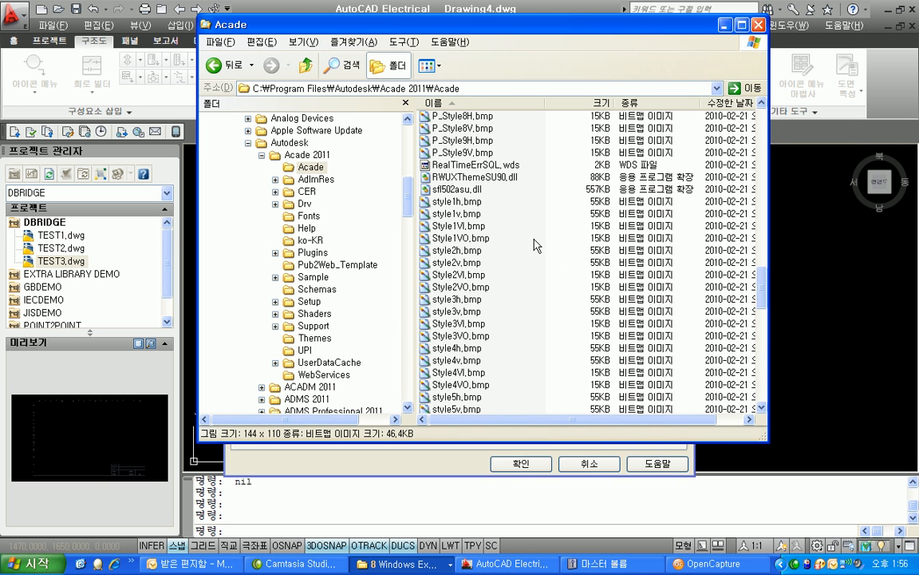
# Step: Switch to AutoCAD Electrical, discard the open drawing properties dialog, reopen it and set the drawing's PLC style to 6
pyautogui.click(559, 488)
pyautogui.click(589, 462)
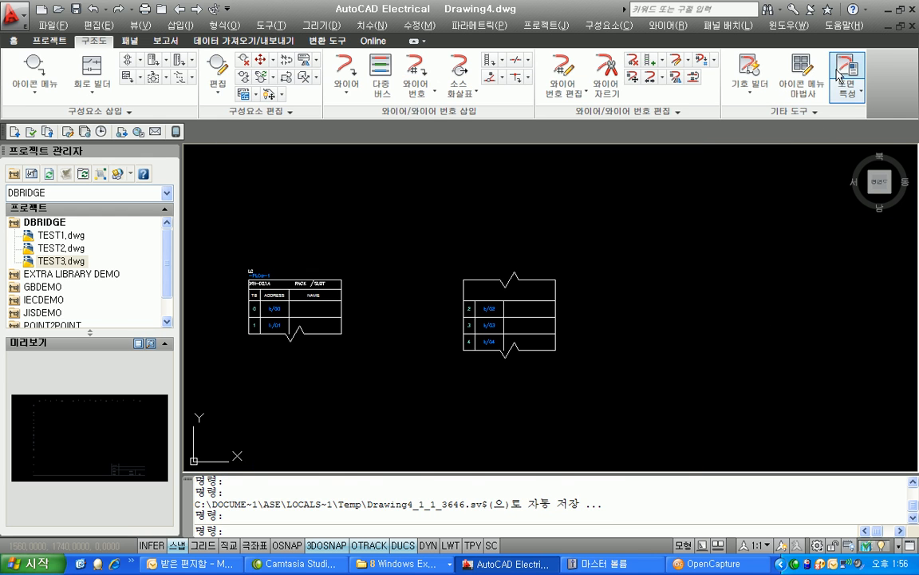
pyautogui.click(845, 72)
pyautogui.click(442, 110)
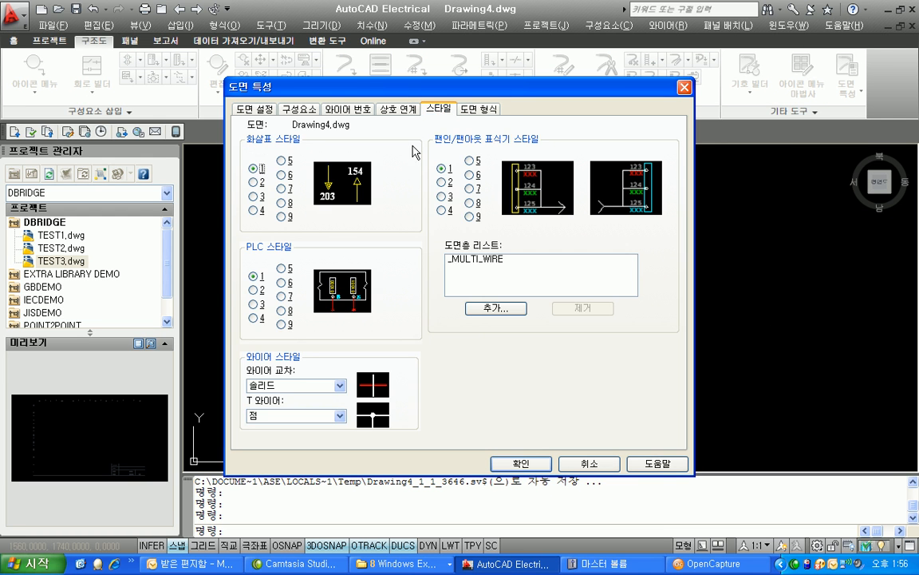
pyautogui.click(281, 295)
pyautogui.click(281, 284)
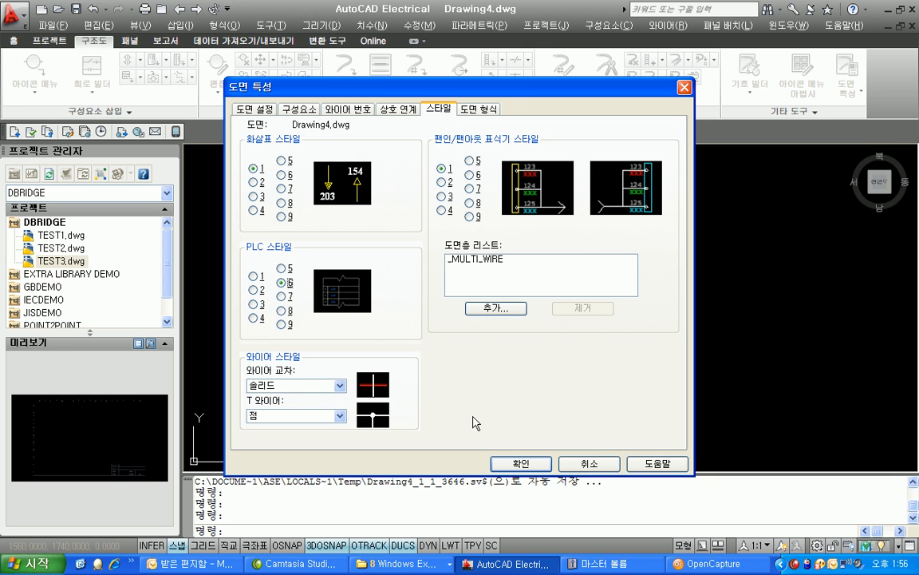
pyautogui.click(499, 463)
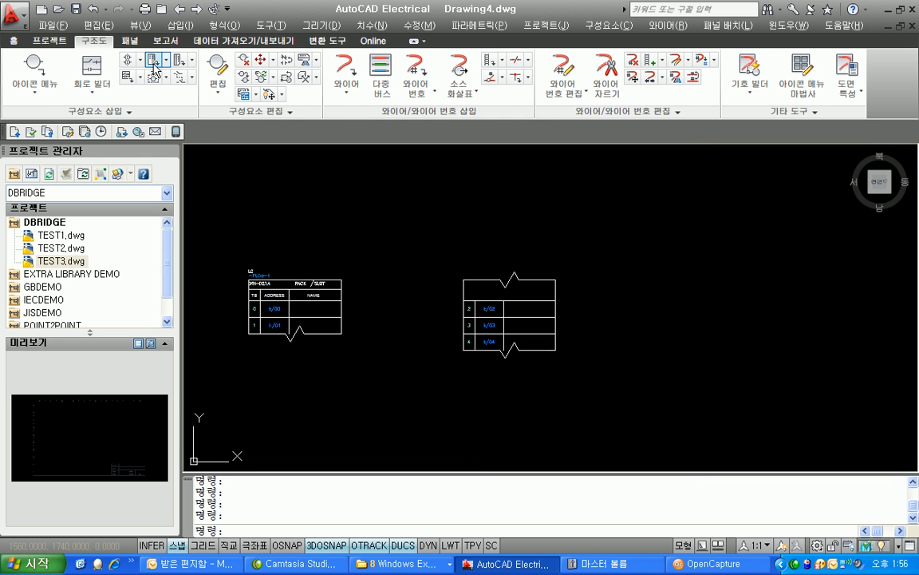
# Step: Examine the graphic style 6 preview in the parametric PLC module selection and close it without inserting a module
pyautogui.click(184, 77)
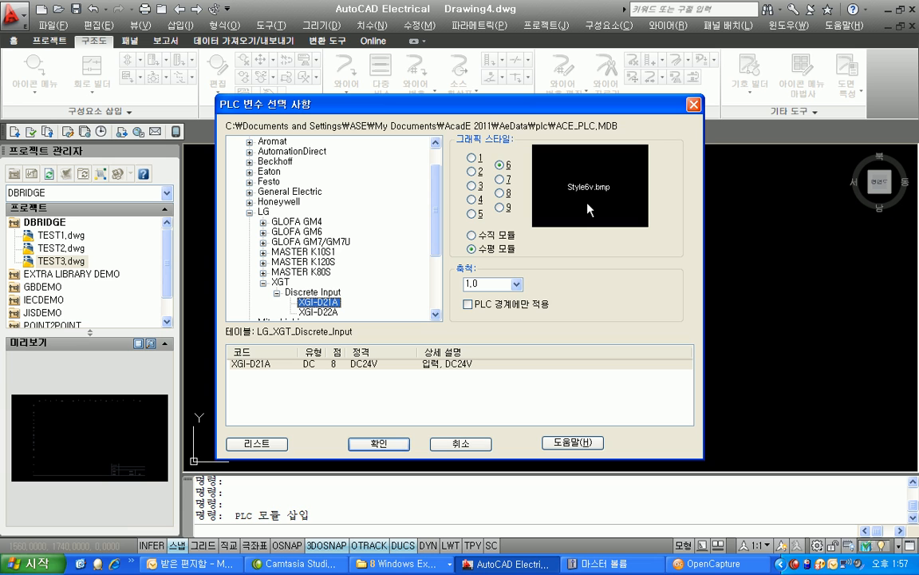
pyautogui.click(473, 442)
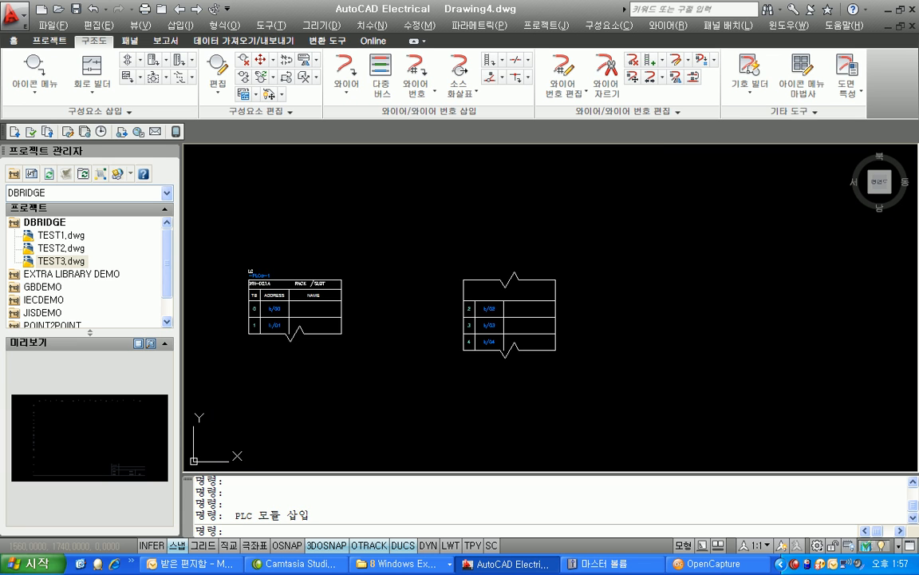
pyautogui.press('Escape')
pyautogui.press('Escape')
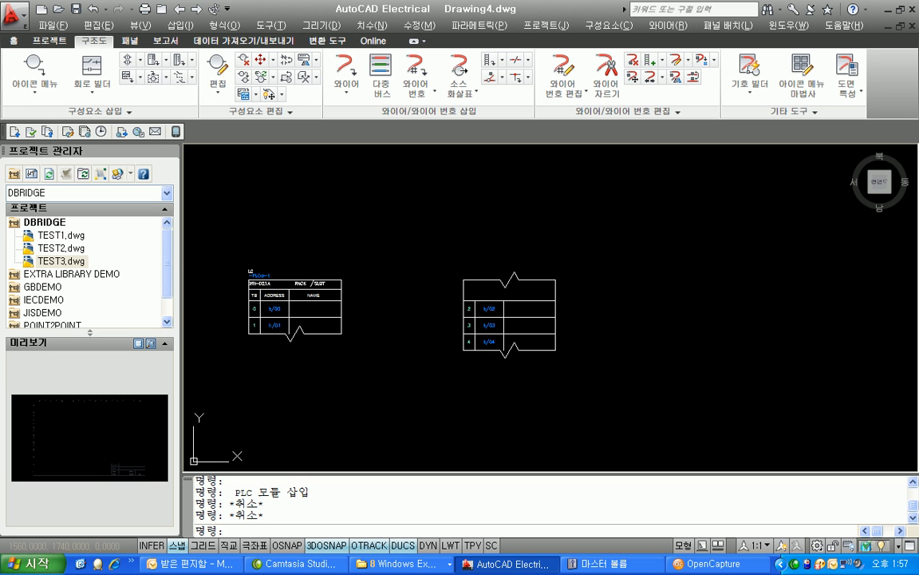